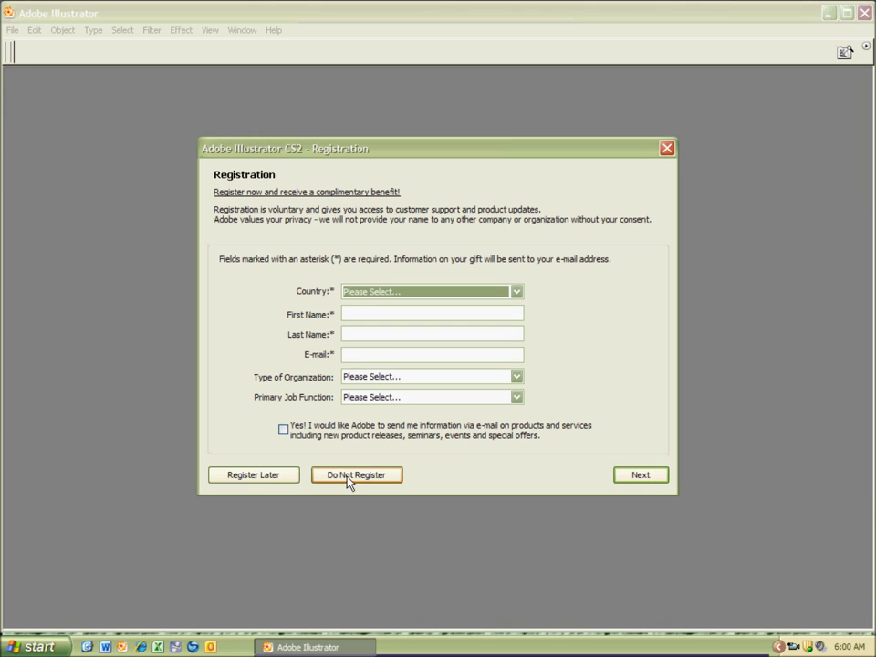
Step: Skip product registration and start a new blank document from the welcome screen
click(350, 476)
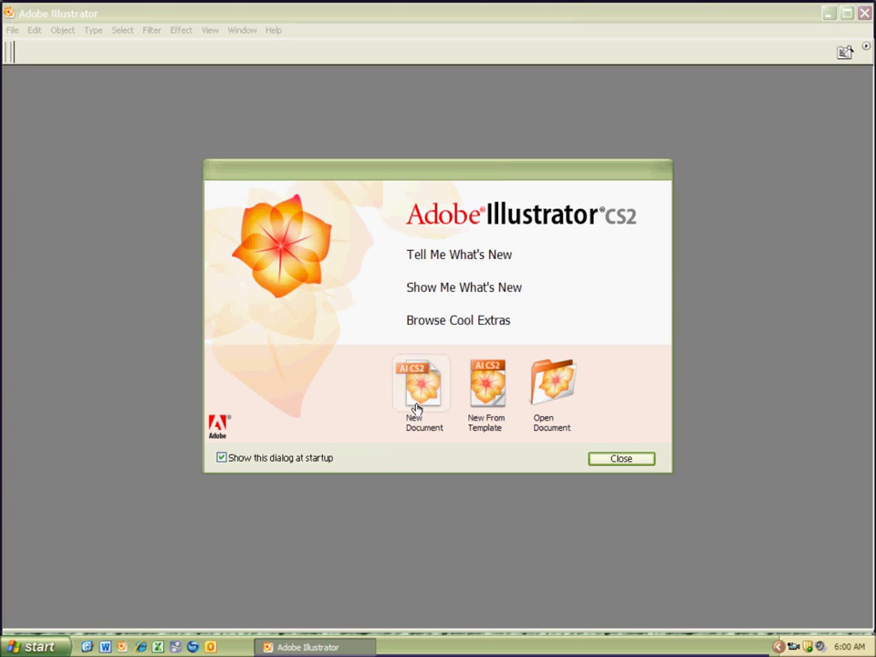
click(416, 411)
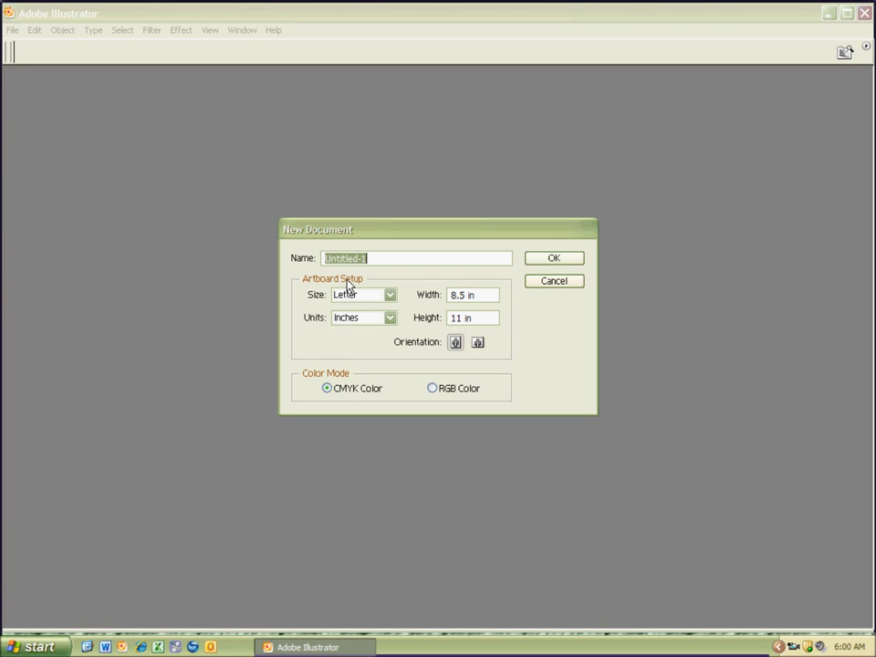
Step: Cancel the New Document dialog and bring up the File menu instead
drag(540, 286, 446, 391)
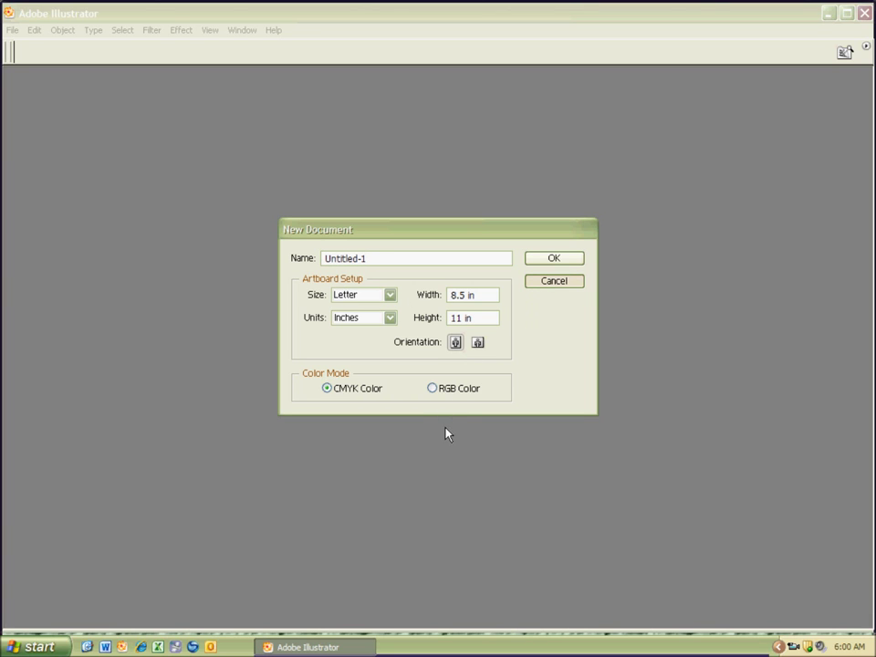
key(Escape)
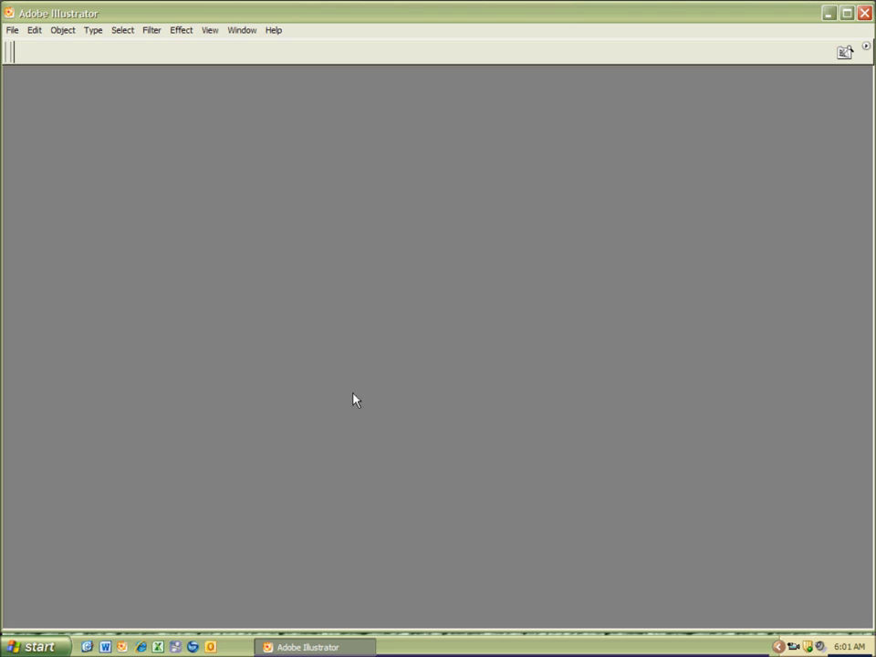
click(13, 30)
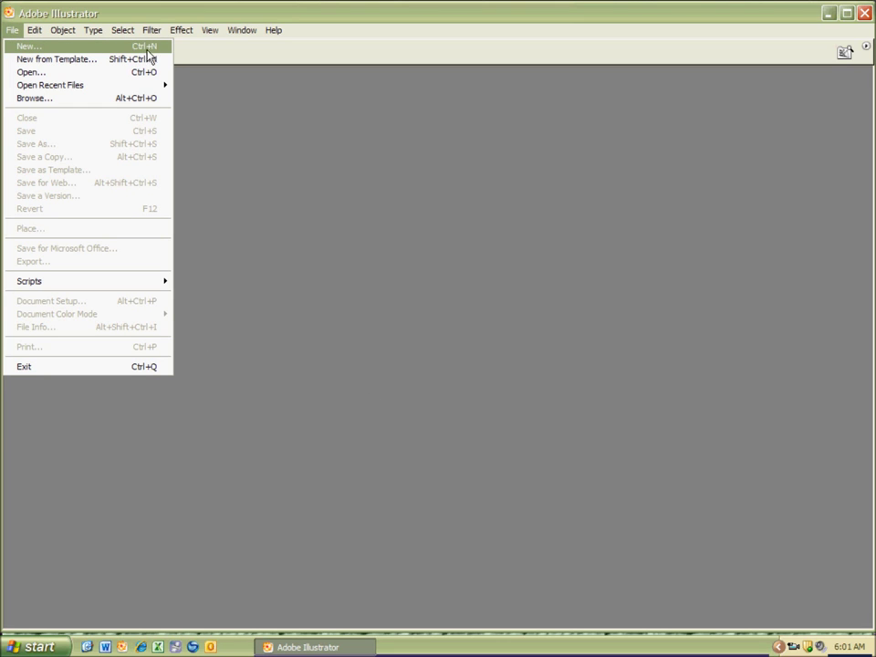
Step: Create a new document named 'Lines KSF', keeping Letter size and CMYK colour
click(40, 46)
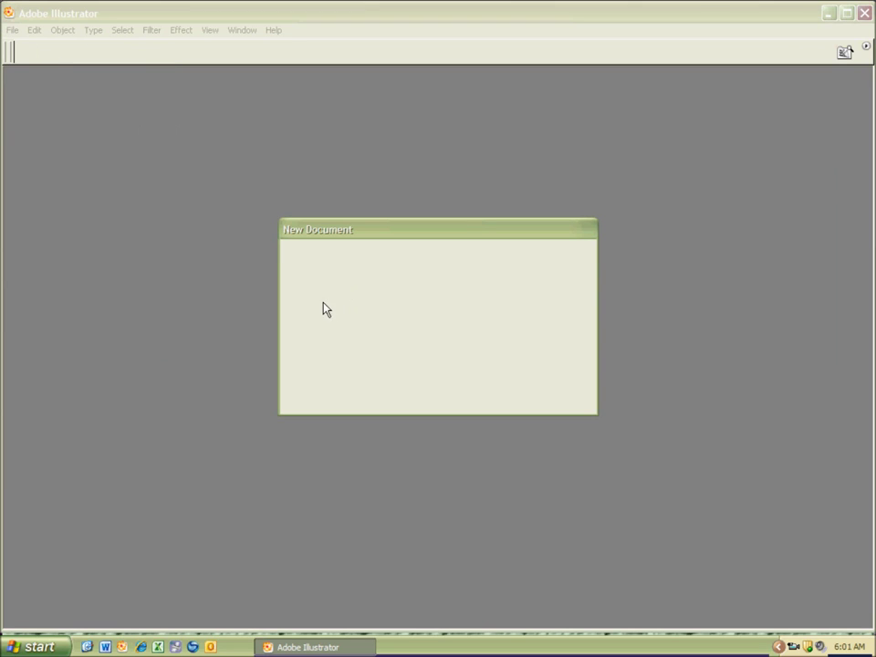
click(370, 257)
drag(370, 257, 304, 259)
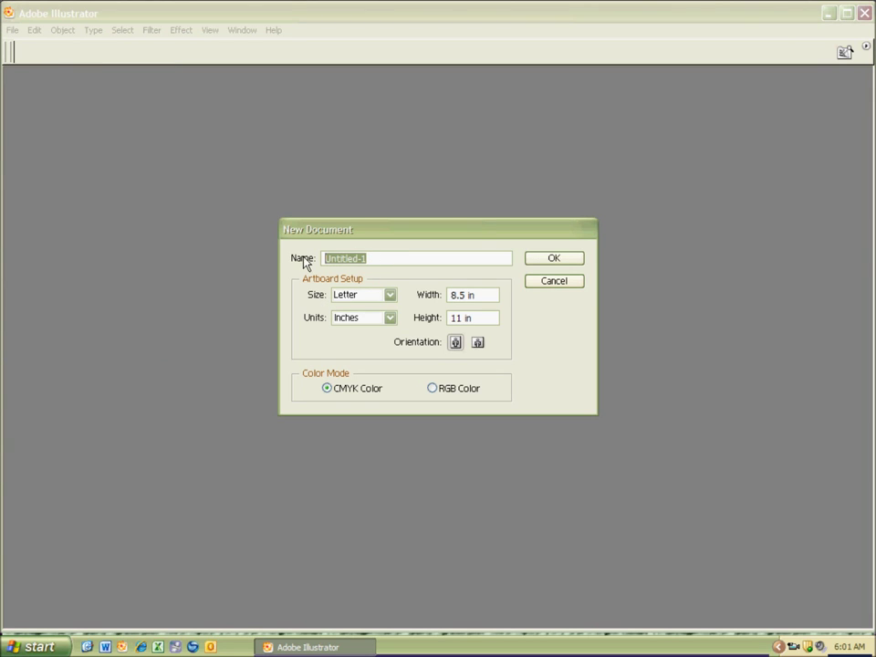
text(Lines)
text(KSF)
click(544, 266)
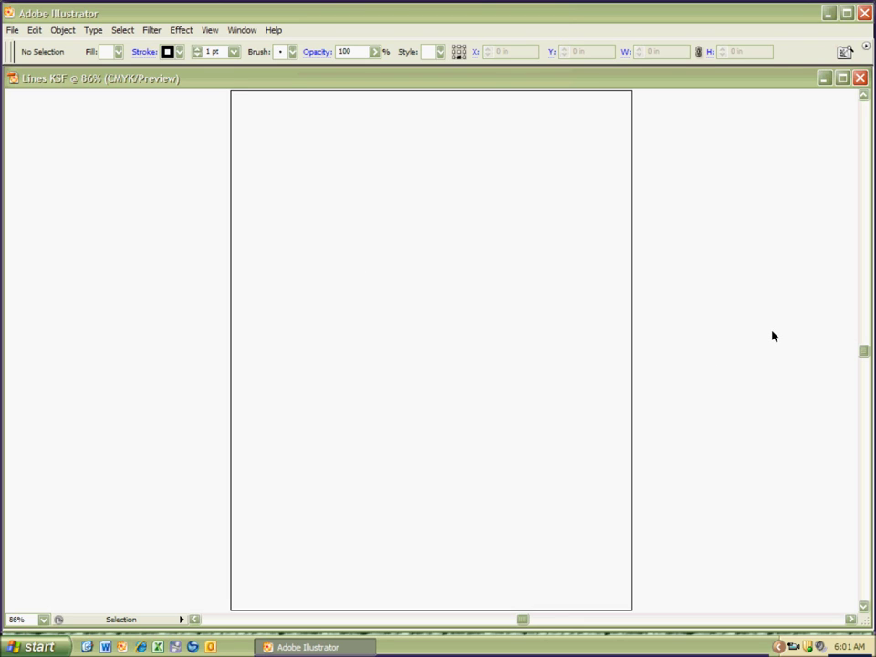
Step: Apply the [Default] workspace, move the Tools palette beside the artboard, and select the Pen tool
click(242, 31)
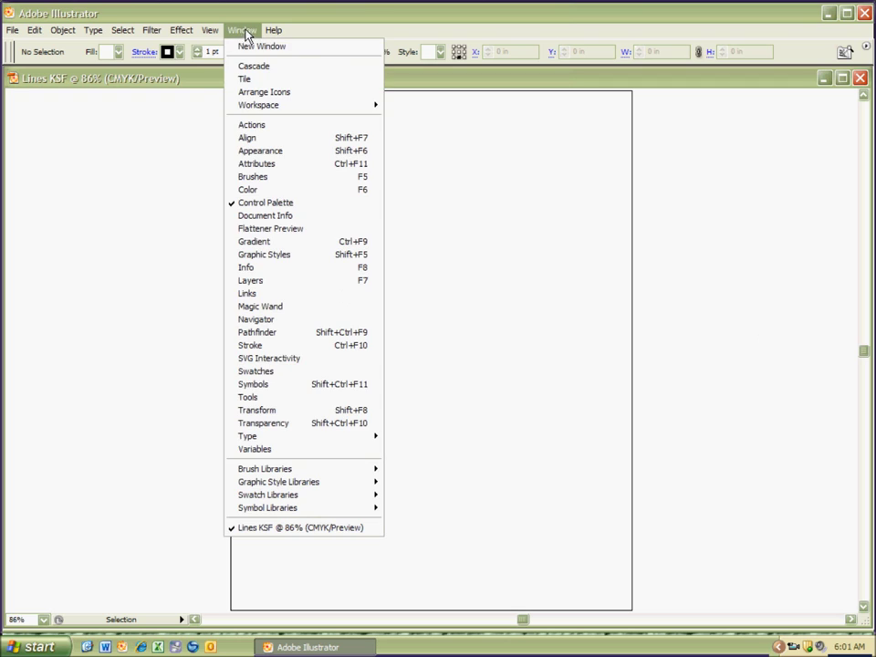
mouse_move(266, 109)
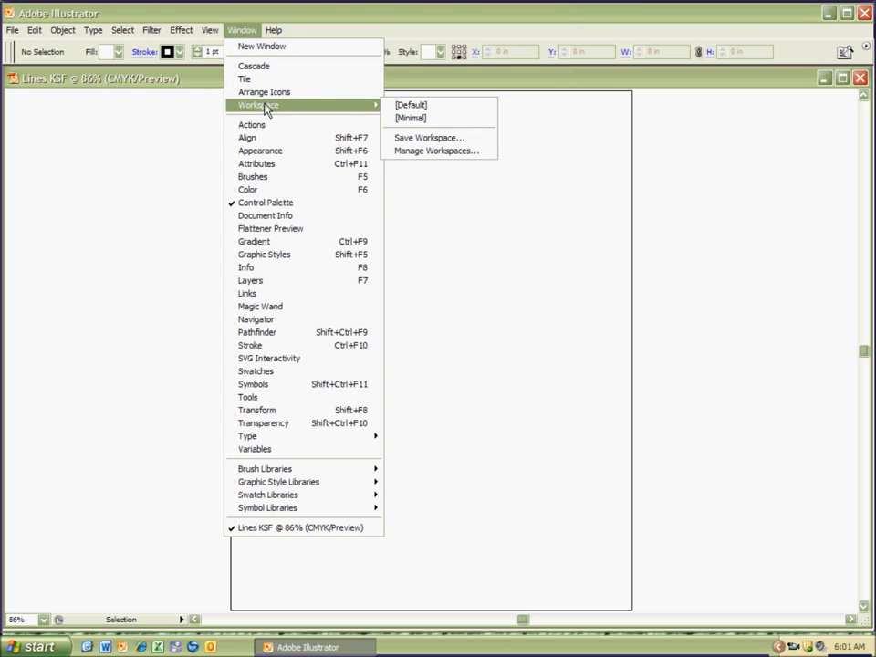
click(403, 107)
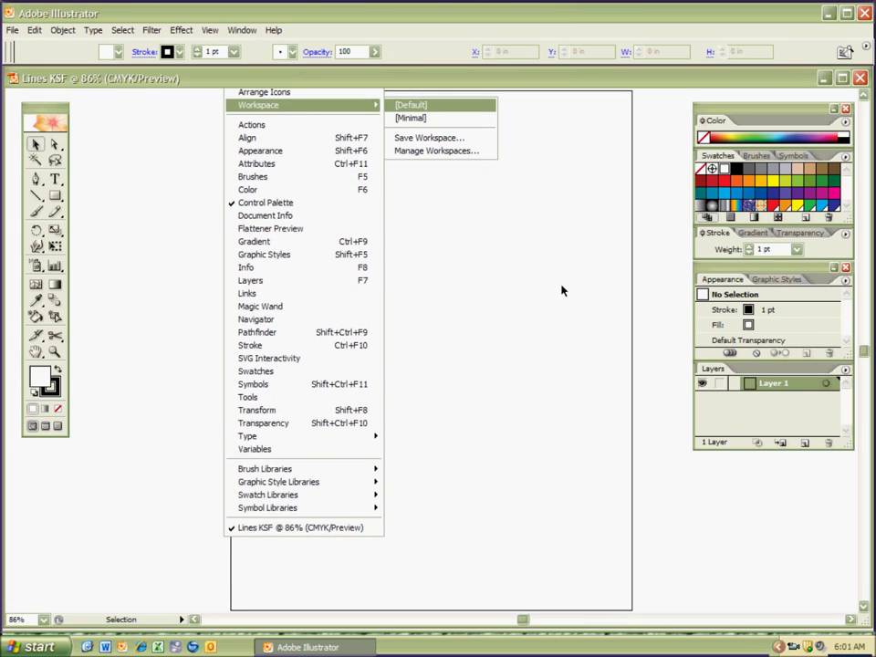
drag(44, 111, 138, 165)
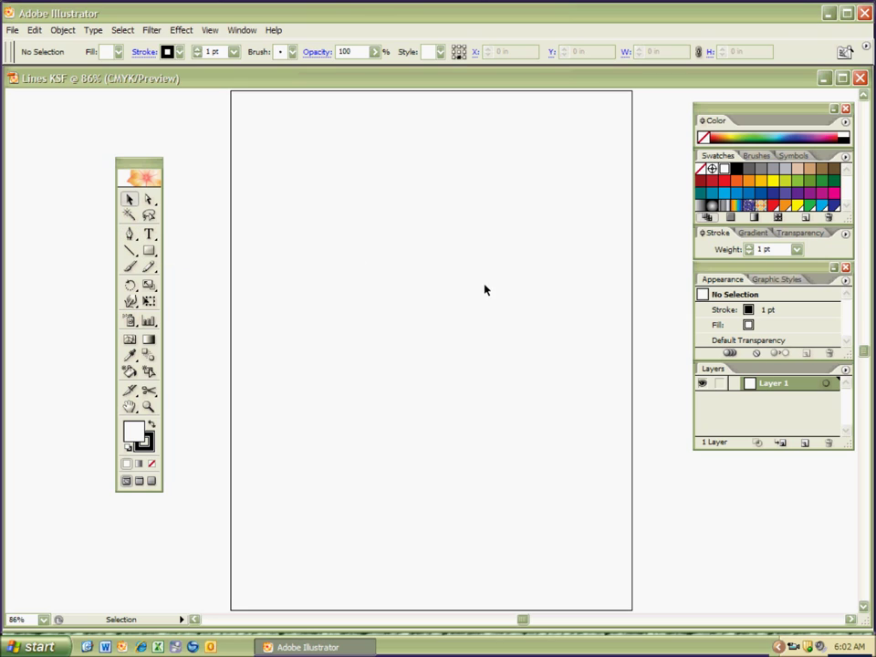
key(p)
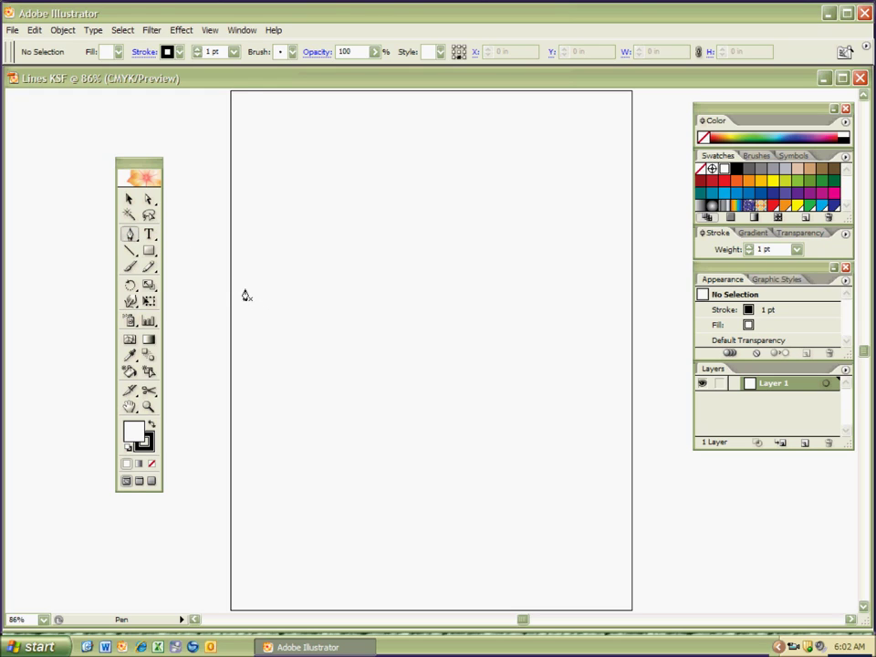
Step: Set the fill to None while keeping the black 1 pt stroke
click(144, 442)
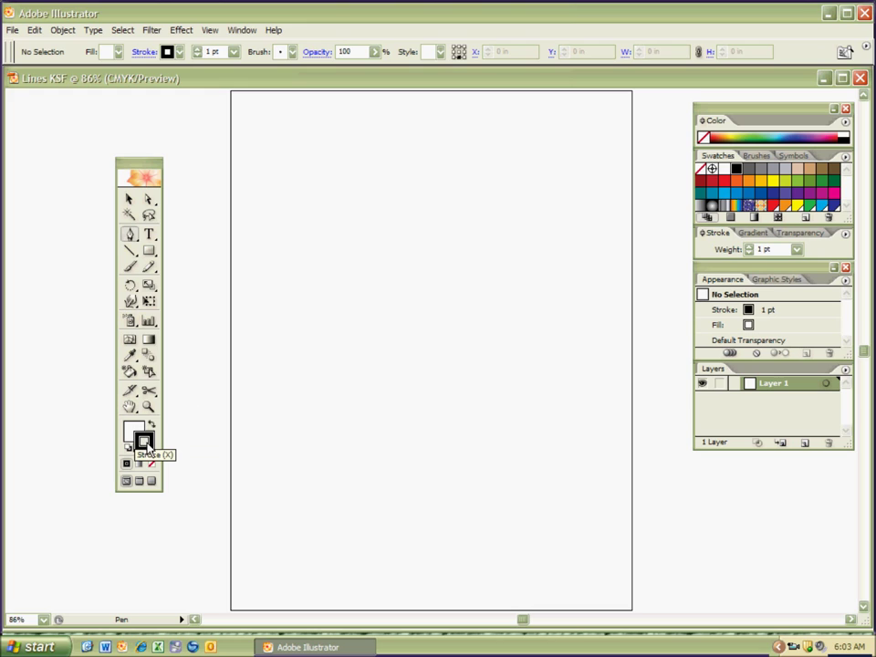
click(132, 432)
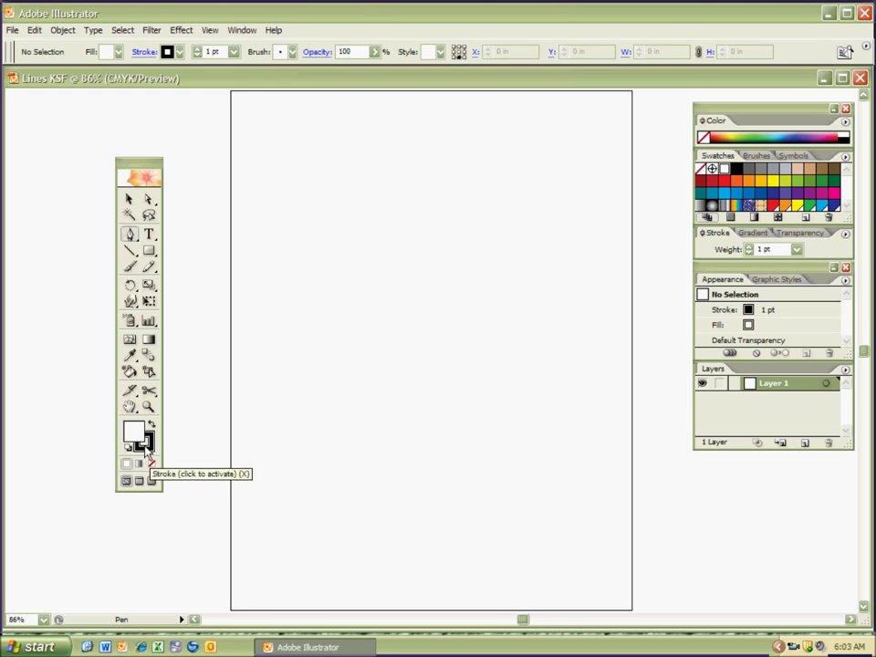
click(152, 465)
click(106, 52)
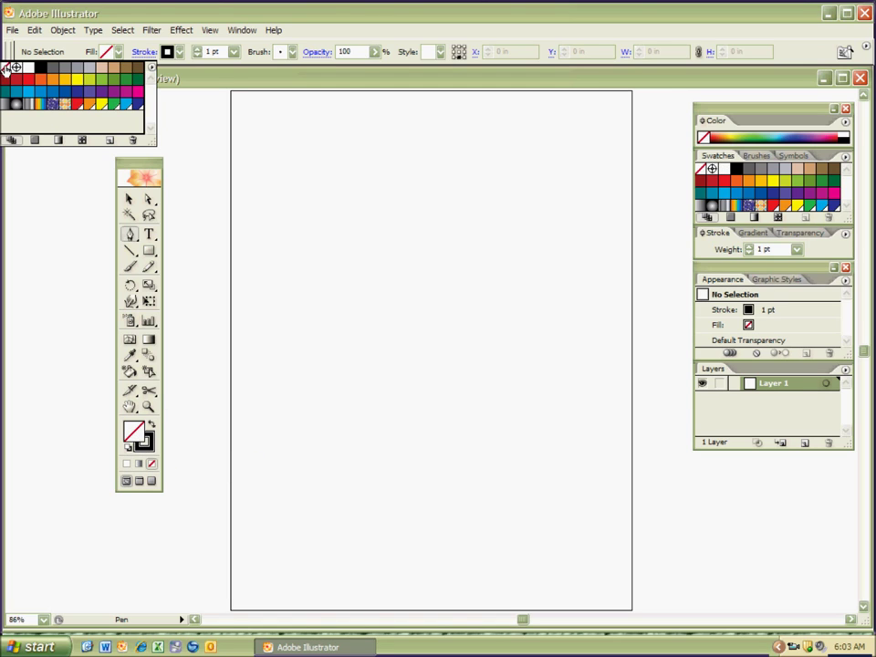
click(142, 237)
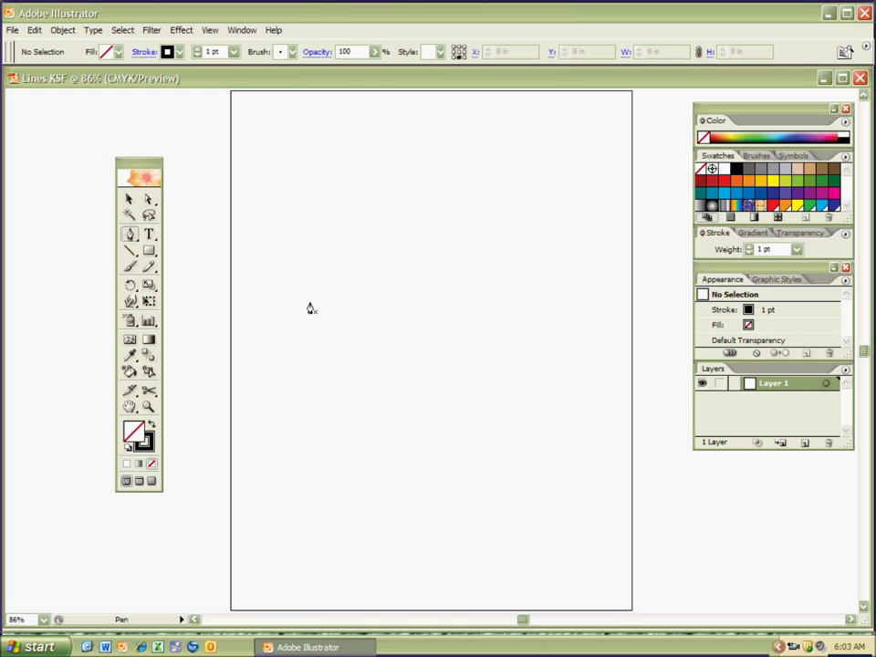
Step: Draw a straight line from left of centre slanting slightly down, then deselect it
click(310, 302)
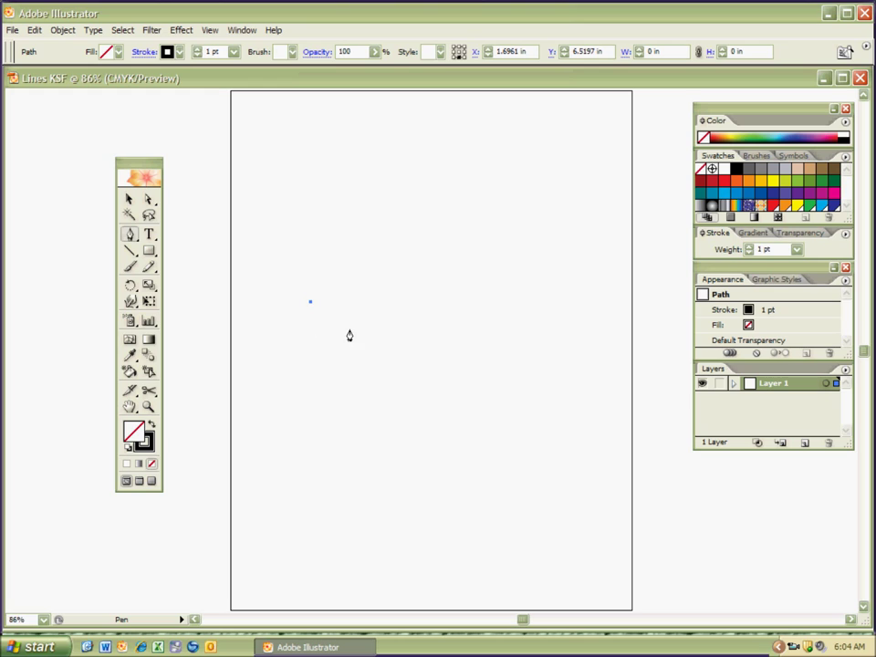
click(466, 322)
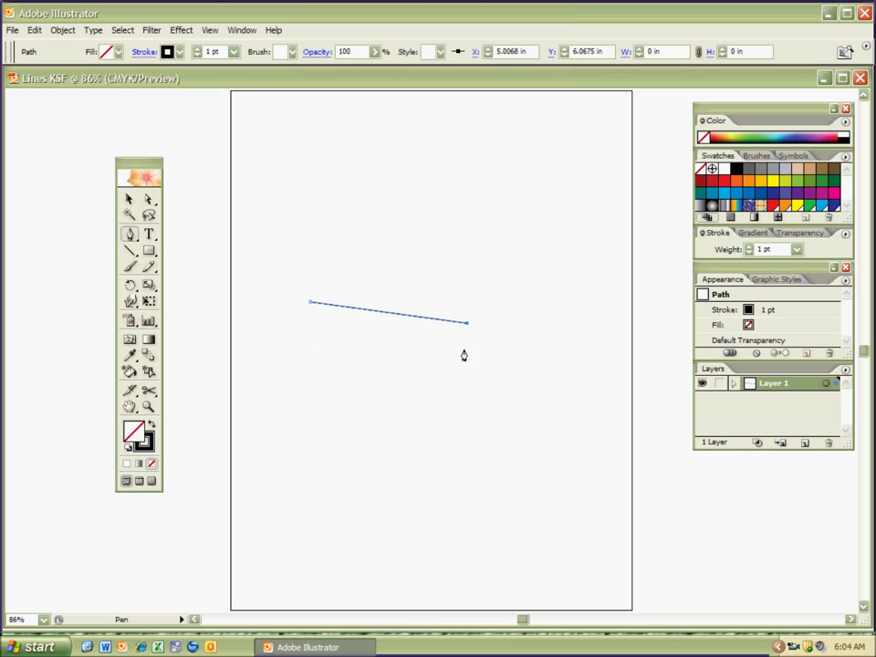
ctrl+click(402, 361)
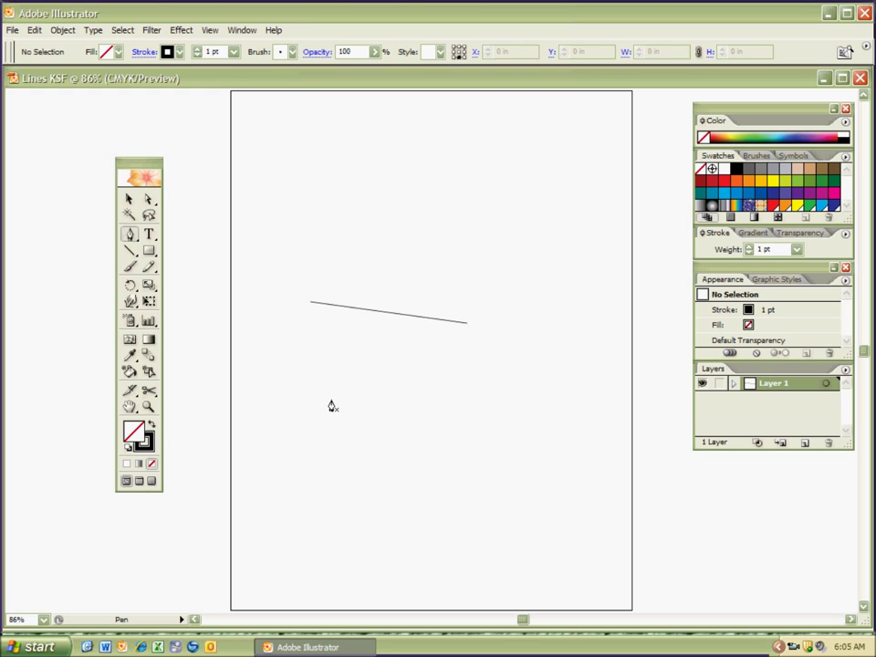
Step: Delete an accidental curved path and draw a line sloping down to the right, then deselect it
click(325, 406)
drag(329, 410, 383, 447)
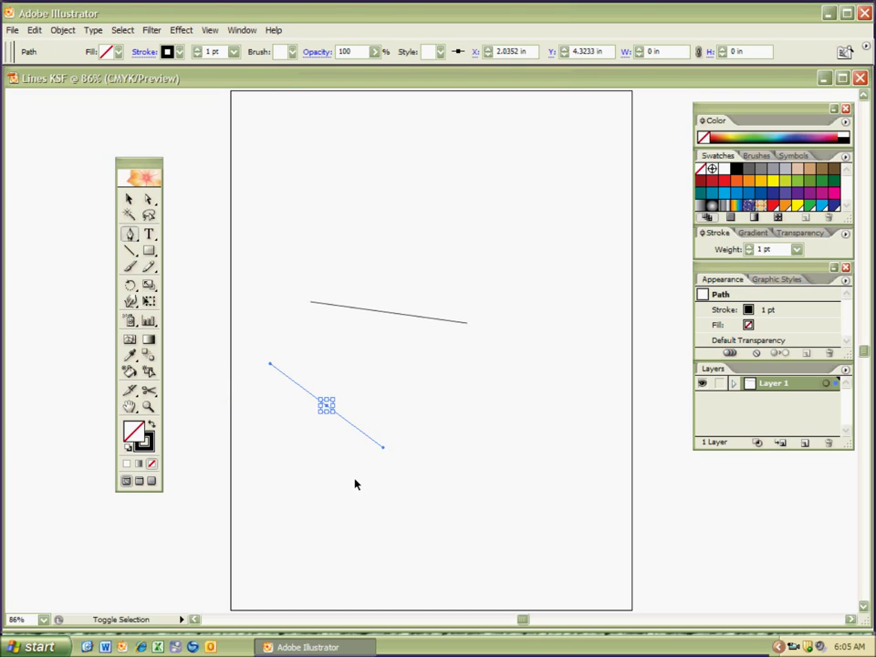
key(Delete)
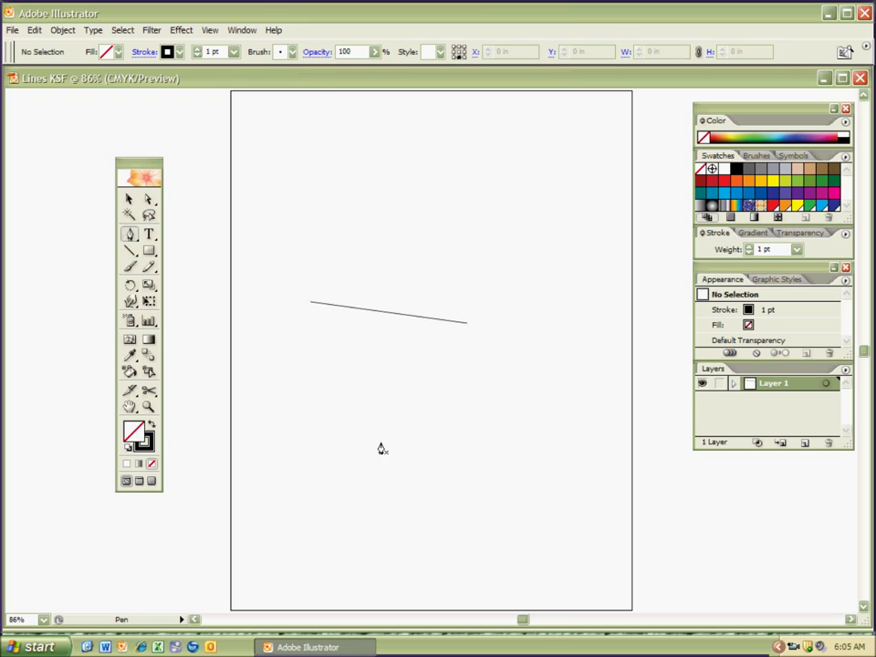
click(373, 423)
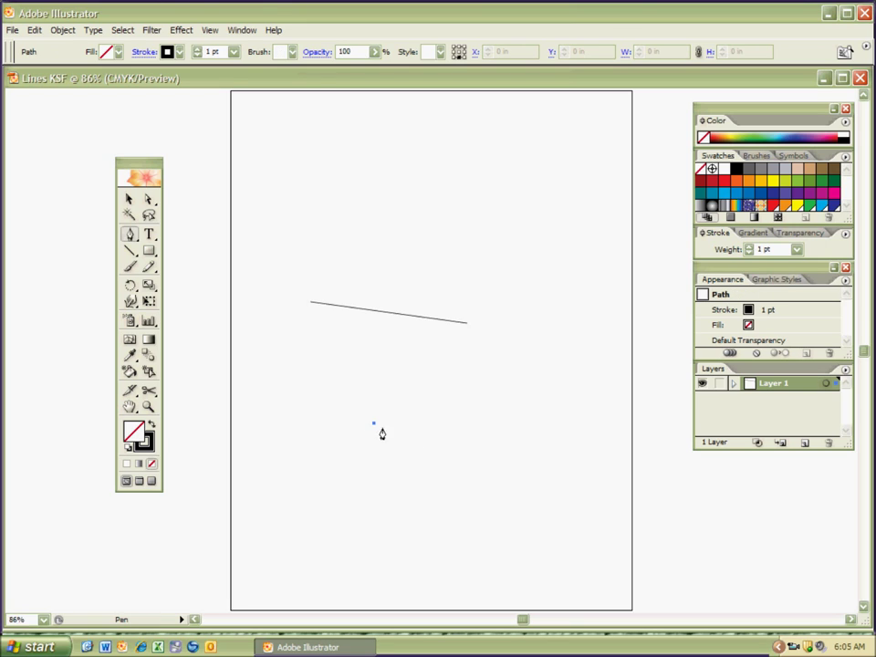
click(520, 461)
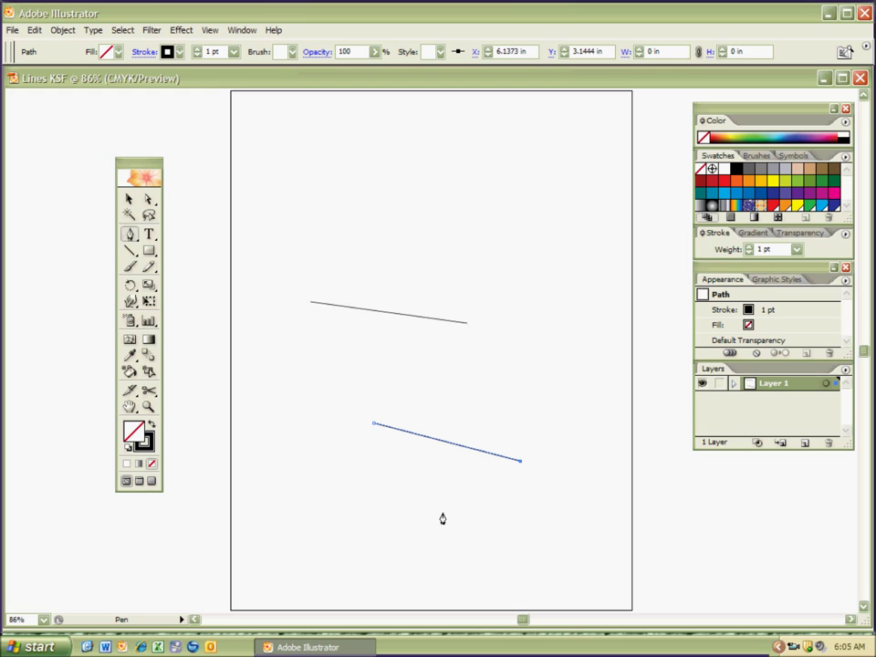
key(ctrl)
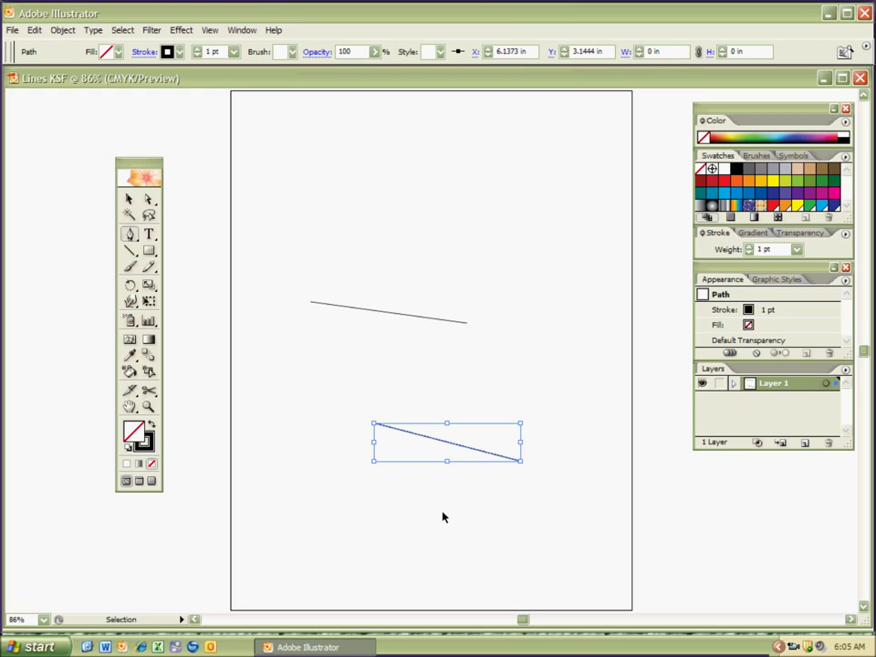
key(shift)
ctrl+click(434, 516)
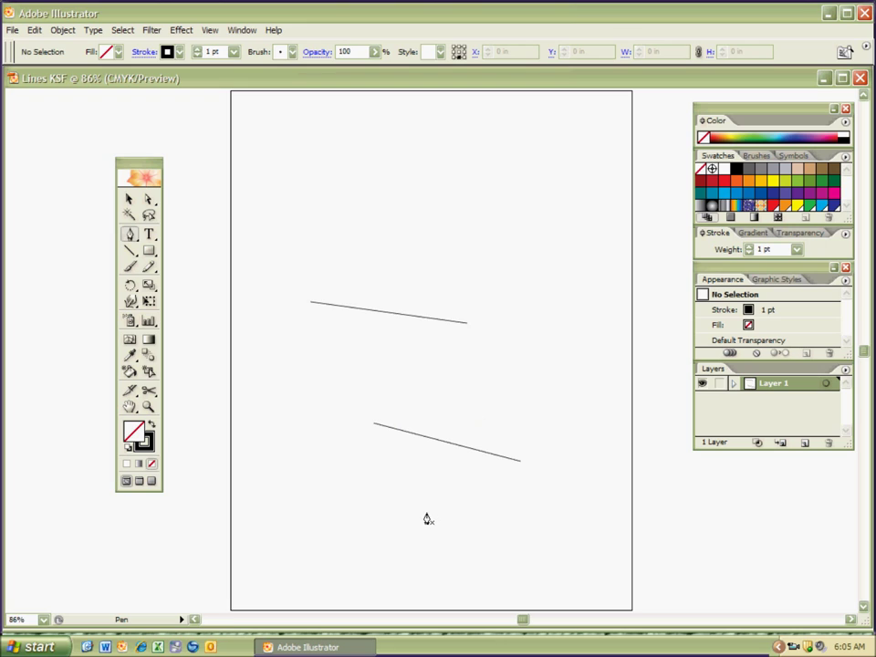
Step: Draw a line rising near the top and another slanting down mid-left, deselecting each
click(336, 232)
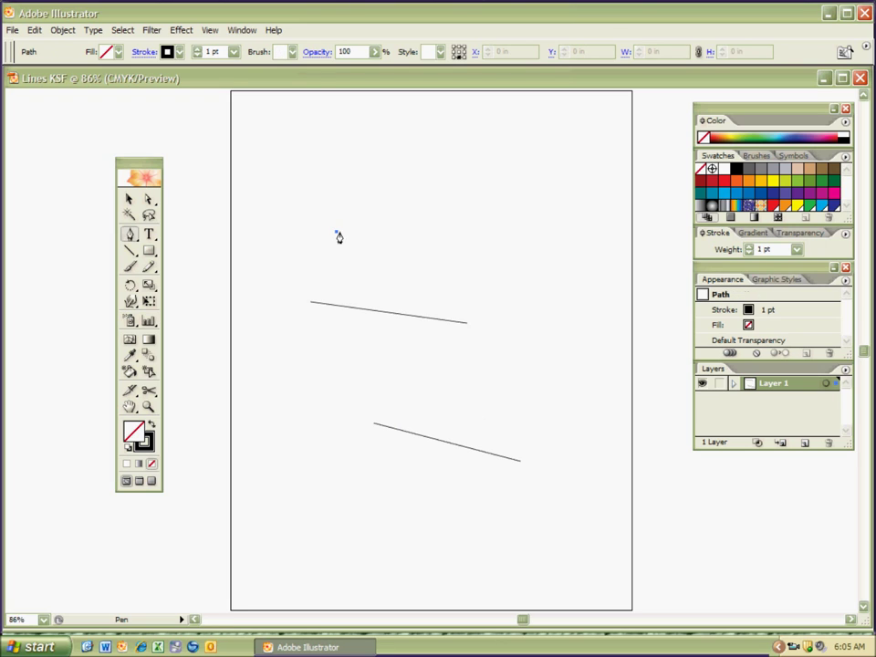
click(547, 197)
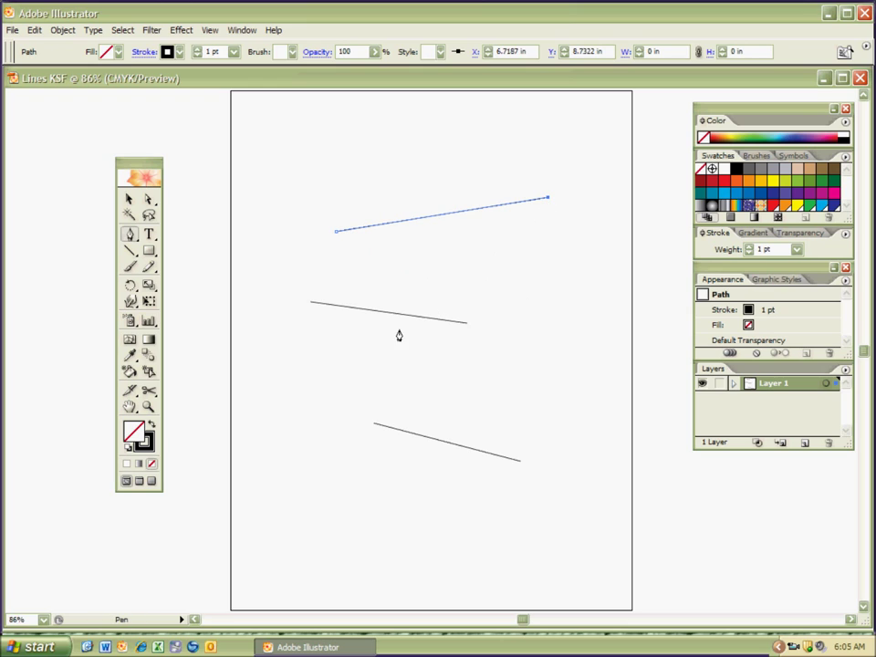
key(ctrl)
ctrl+click(369, 350)
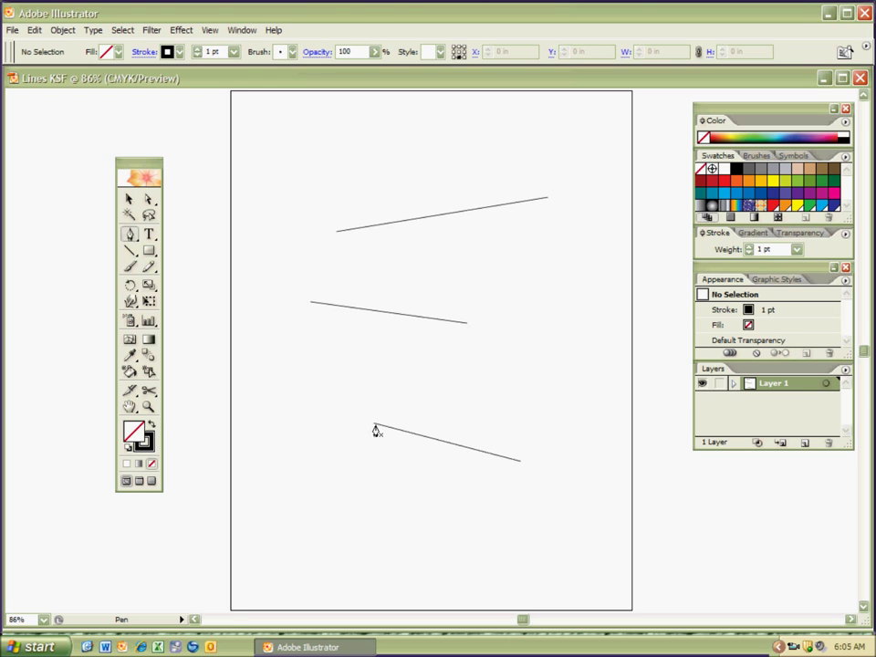
click(336, 376)
click(521, 402)
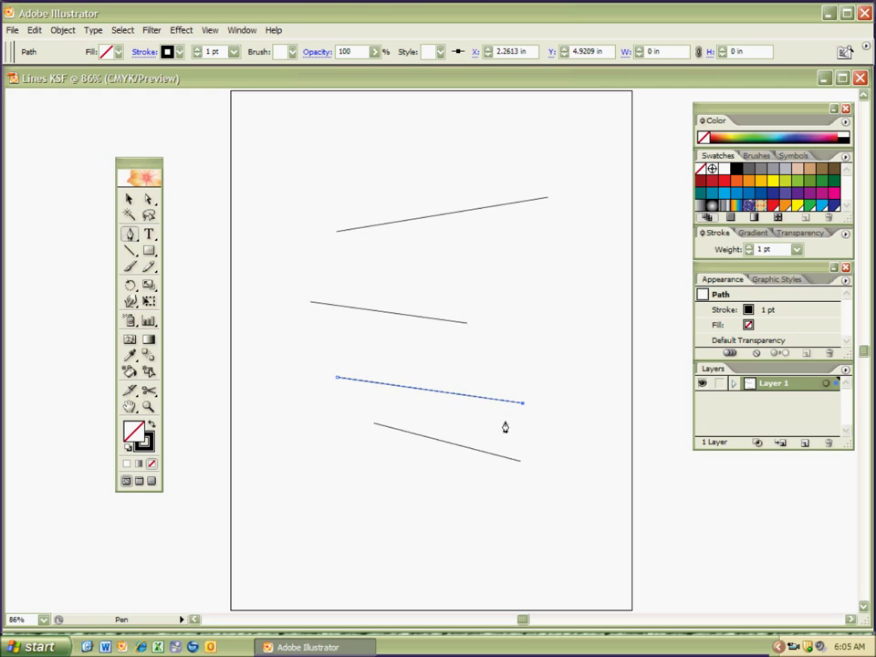
ctrl+click(477, 437)
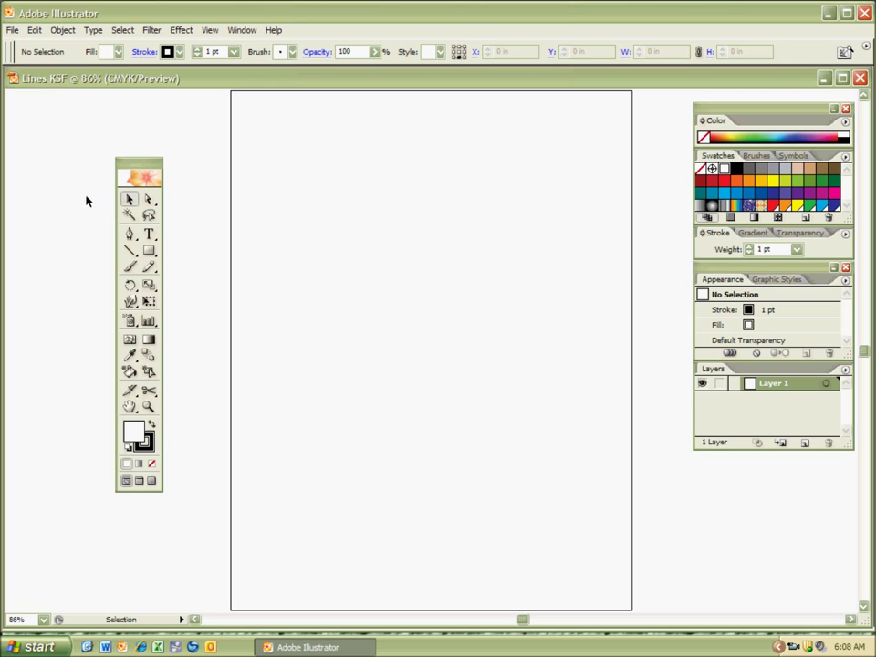
Step: Reset to a black default stroke with fill set to None, then return to the Pen tool
click(129, 236)
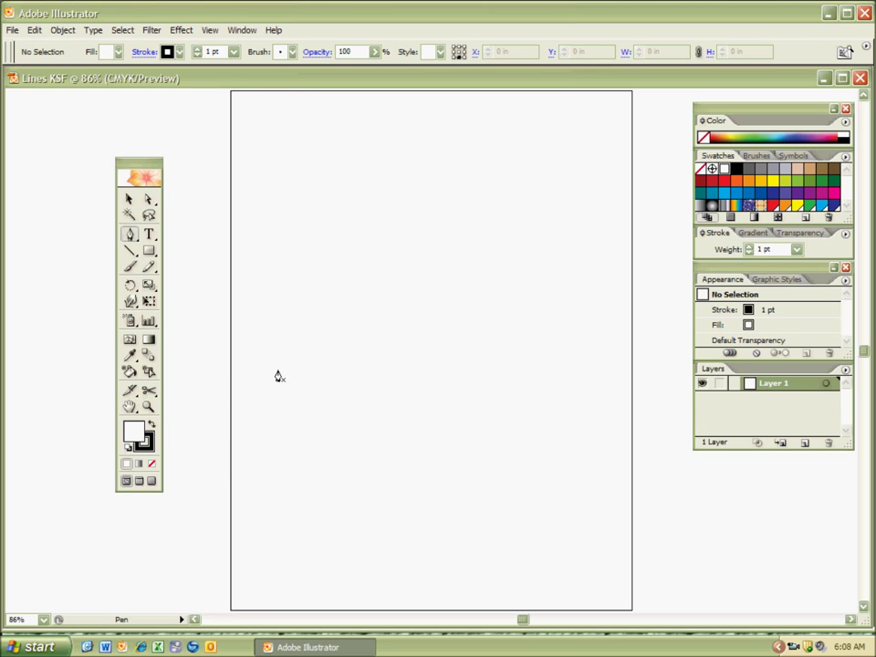
key(slash)
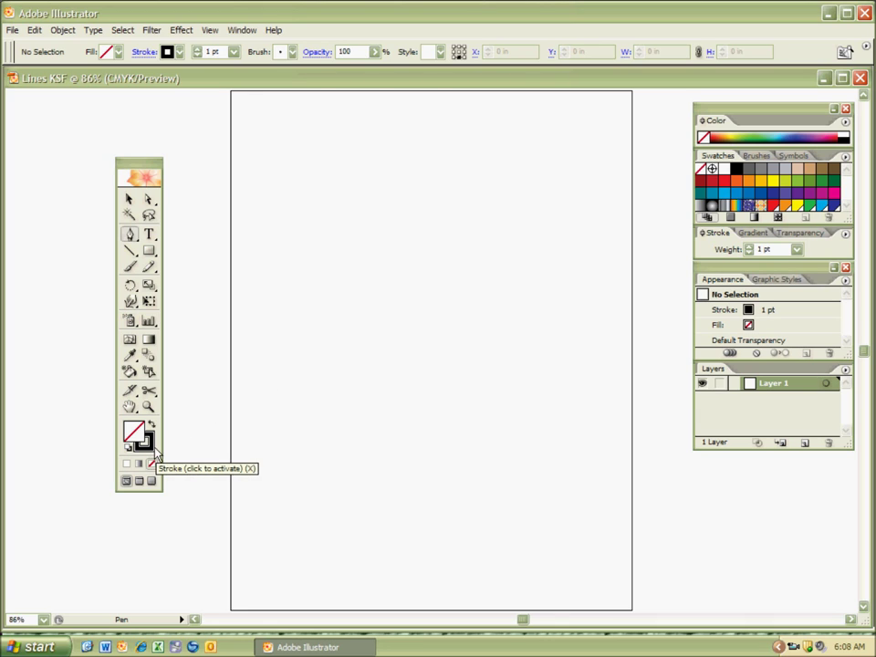
key(d)
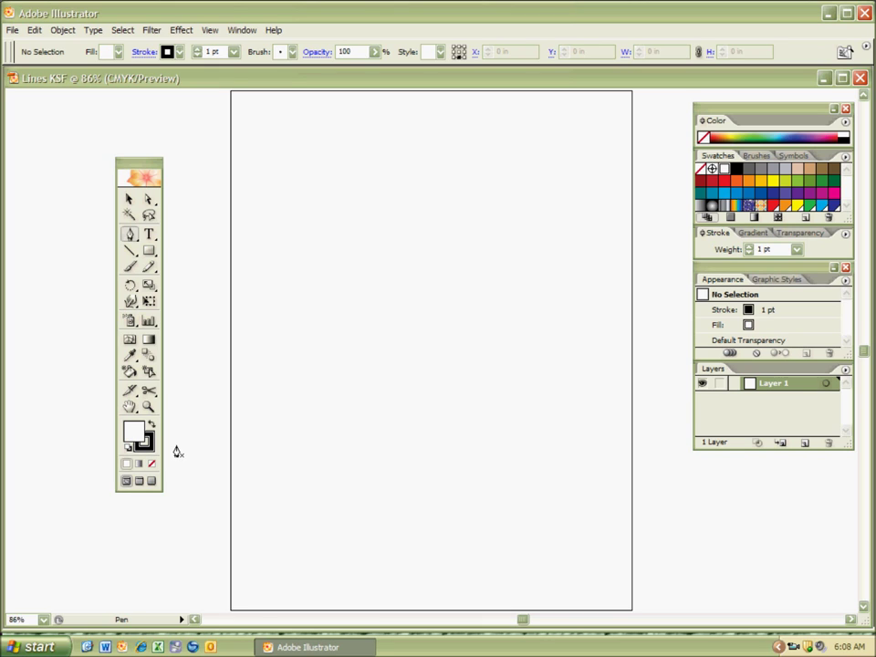
key(c)
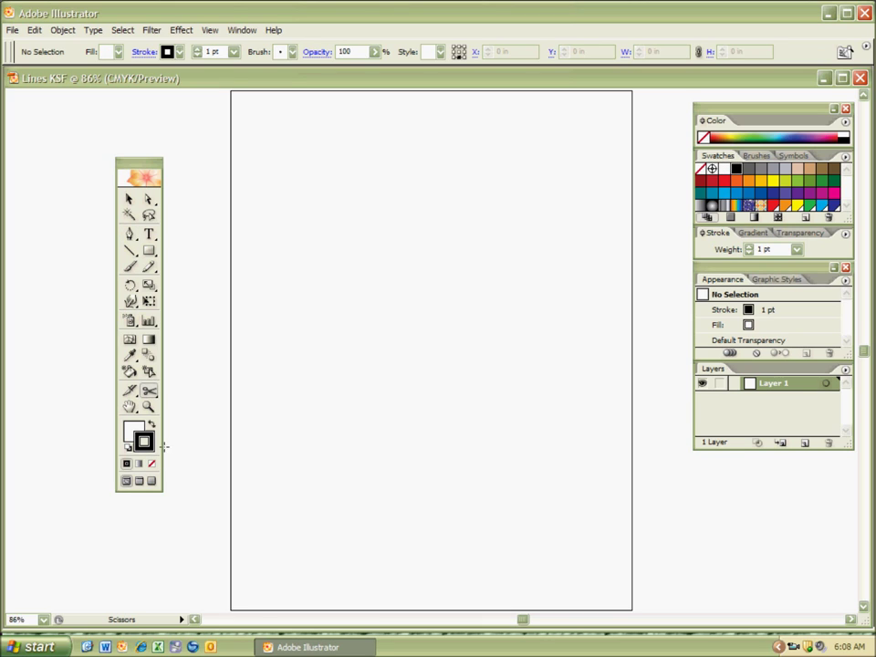
click(146, 441)
key(slash)
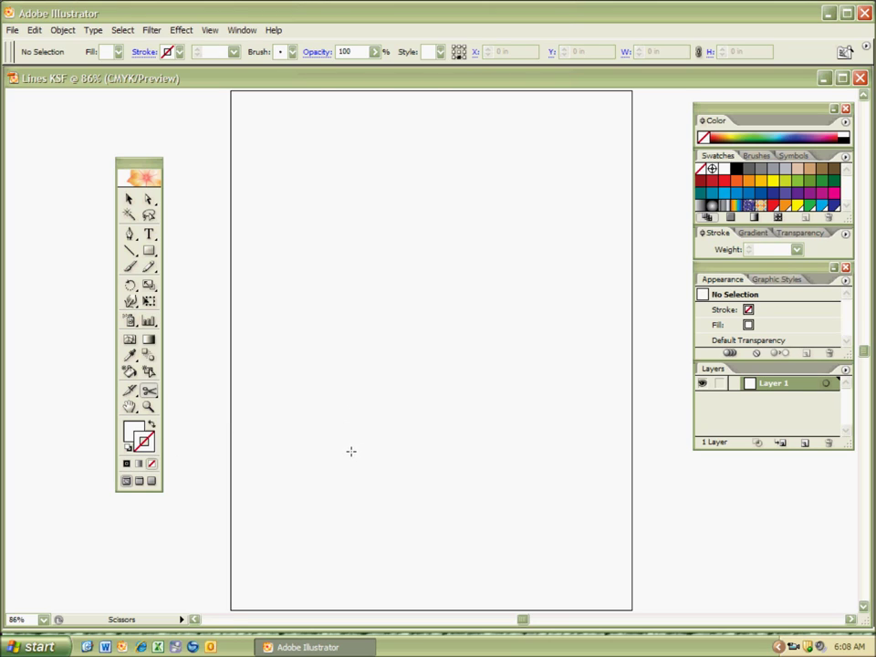
key(d)
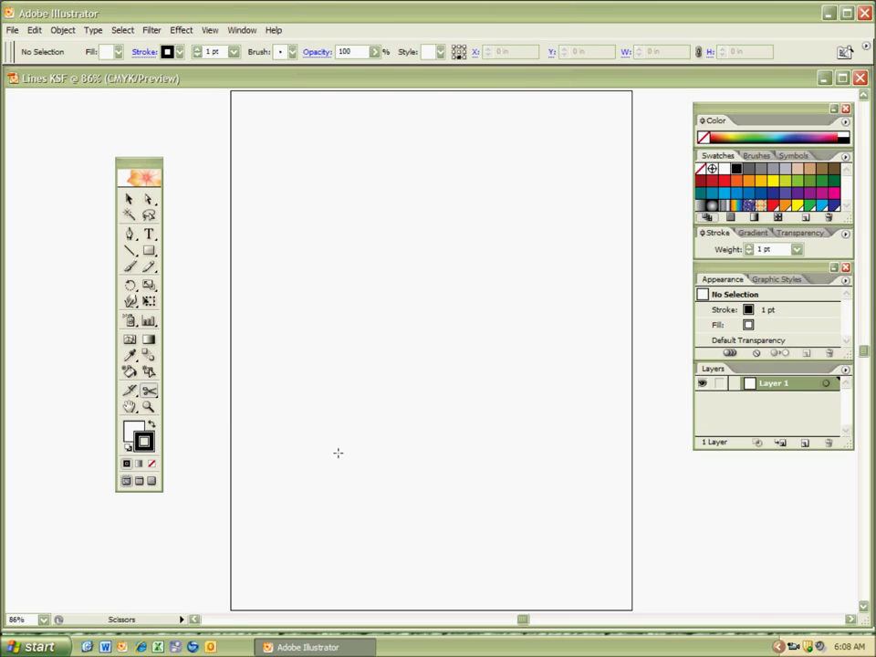
key(x)
key(slash)
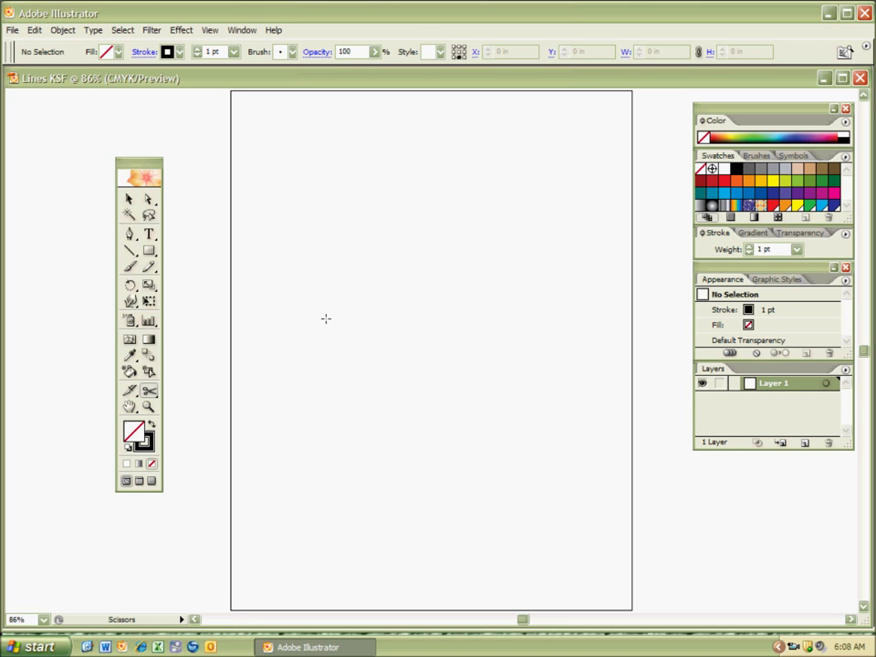
key(p)
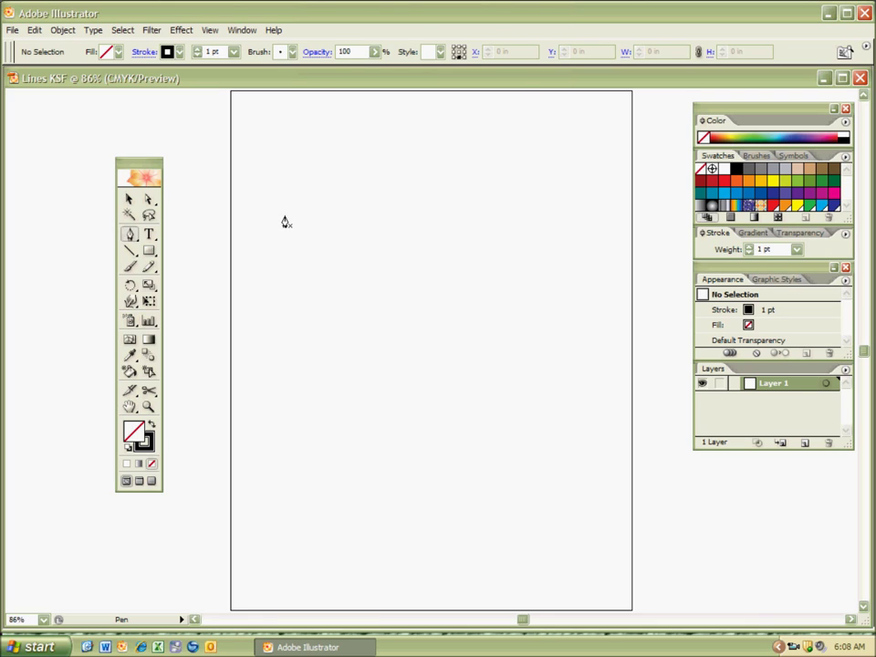
Step: Draw a line across the upper left of the artboard, then undo it
click(302, 267)
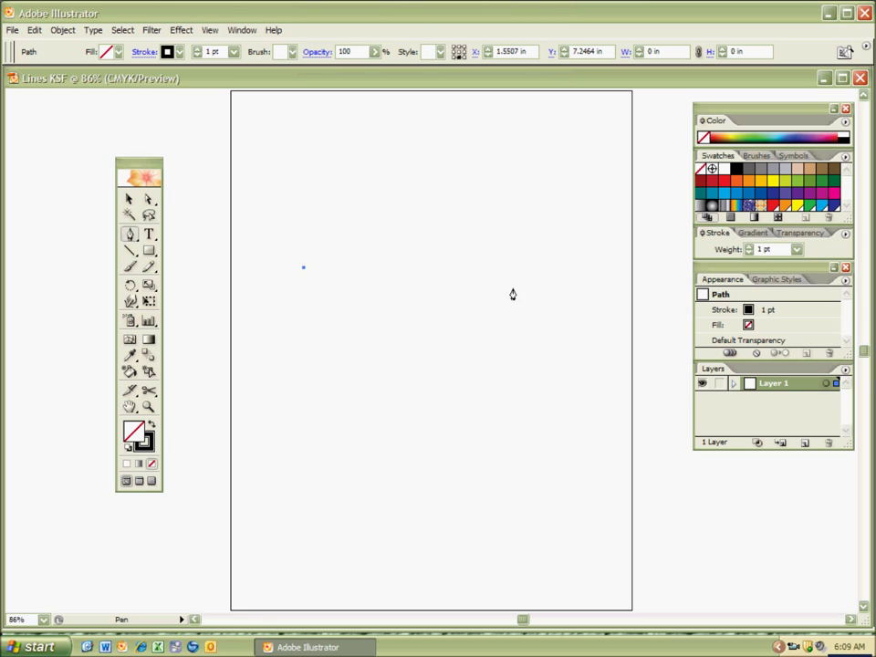
shift+click(509, 293)
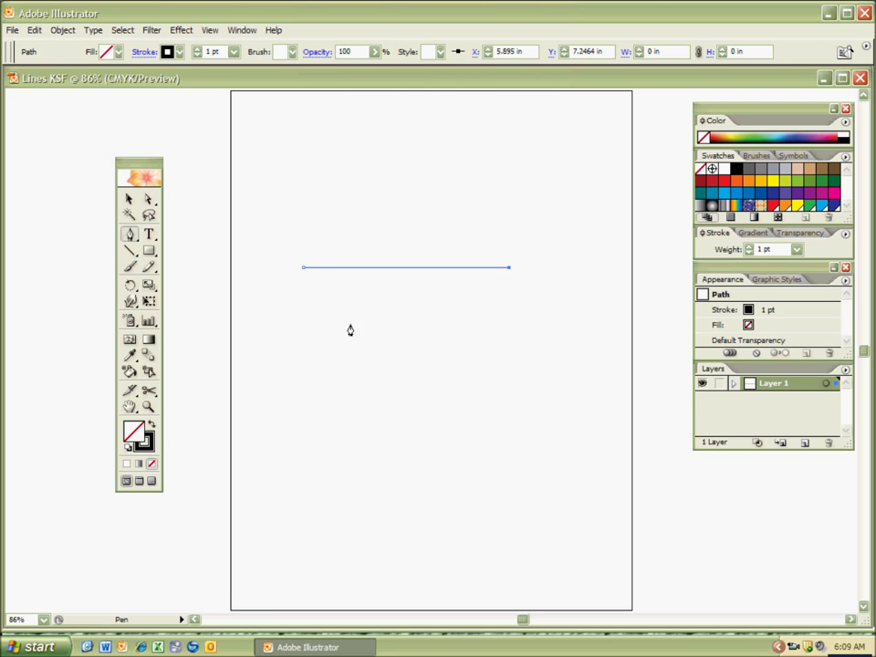
ctrl+click(442, 338)
key(v)
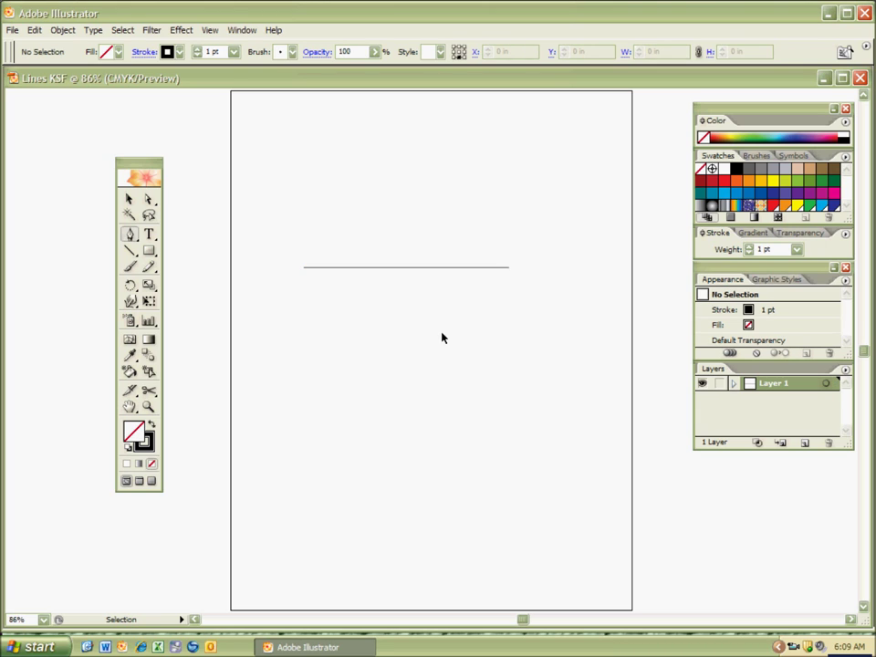
key(ctrl+z)
key(ctrl+z)
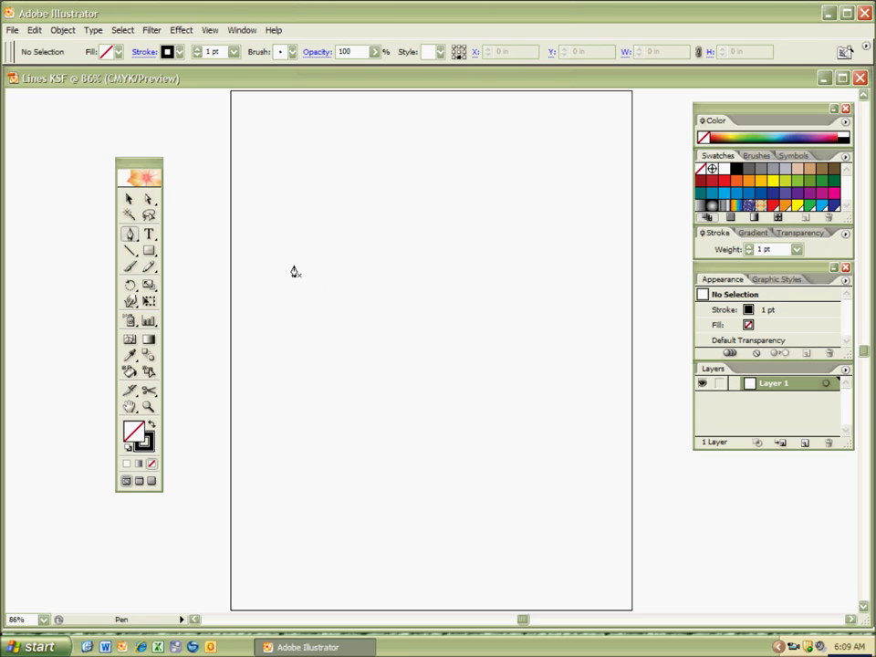
Step: Redraw a horizontal line across the upper page, undoing an accidental diagonal segment, and deselect it
click(293, 265)
click(506, 264)
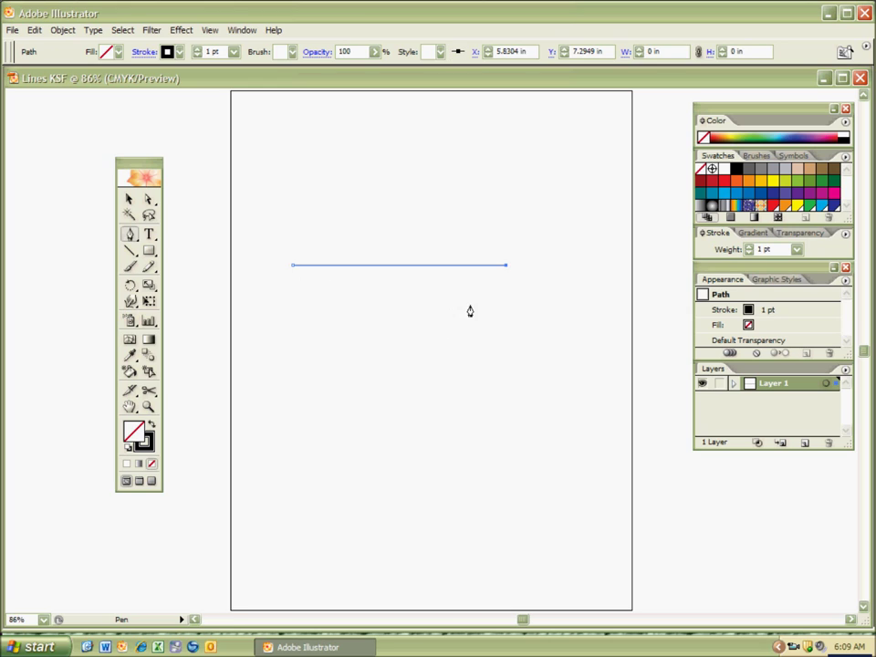
click(454, 407)
key(ctrl+z)
key(ctrl)
ctrl+click(386, 409)
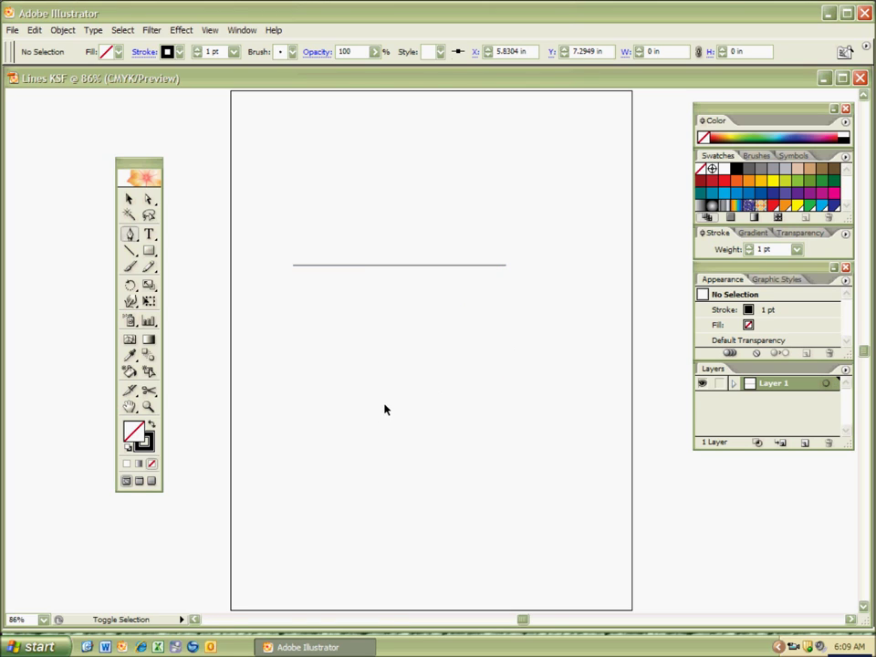
click(356, 314)
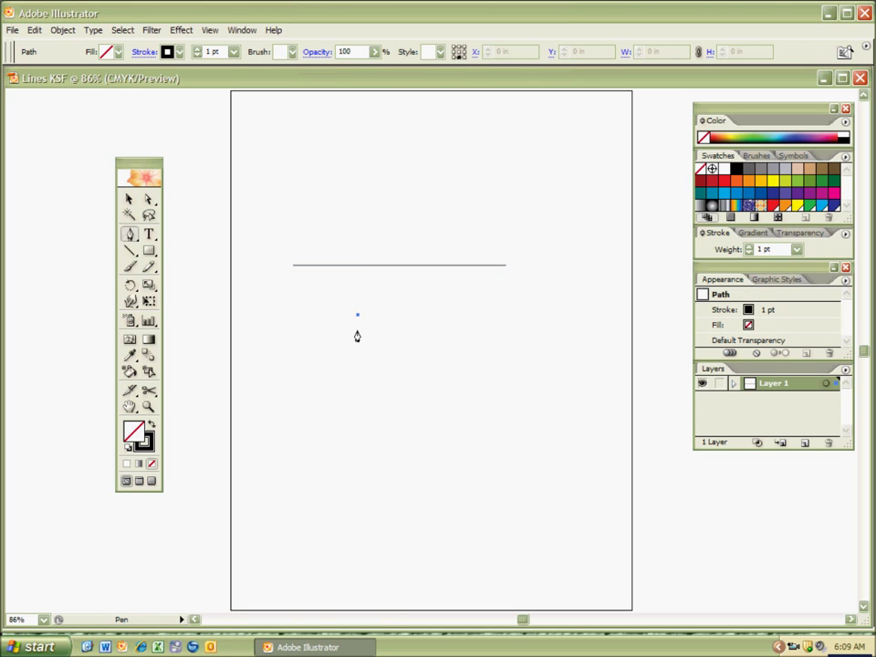
Step: Finish a vertical line downward and draw a horizontal line to its right, deselecting each
click(357, 475)
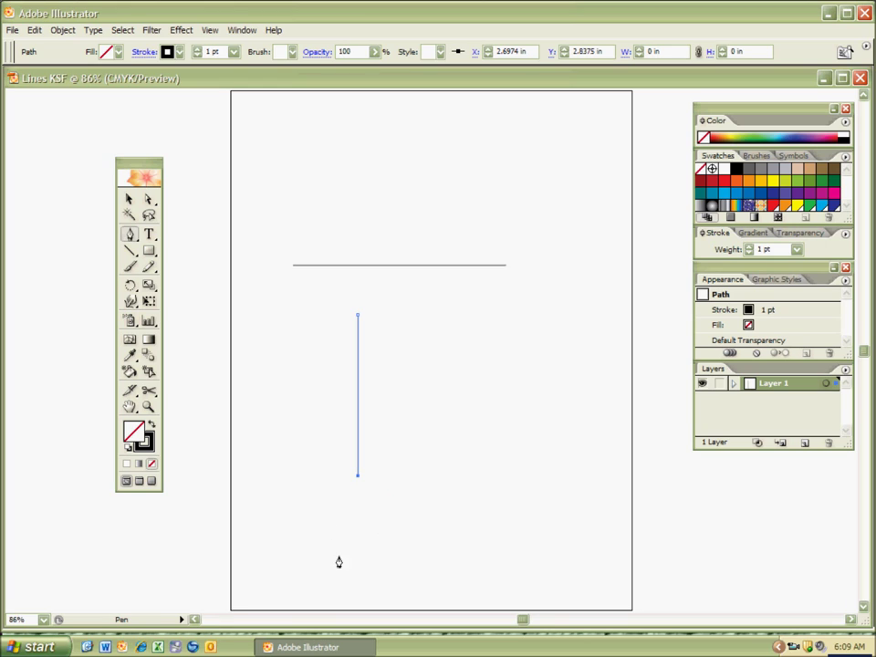
ctrl+click(339, 547)
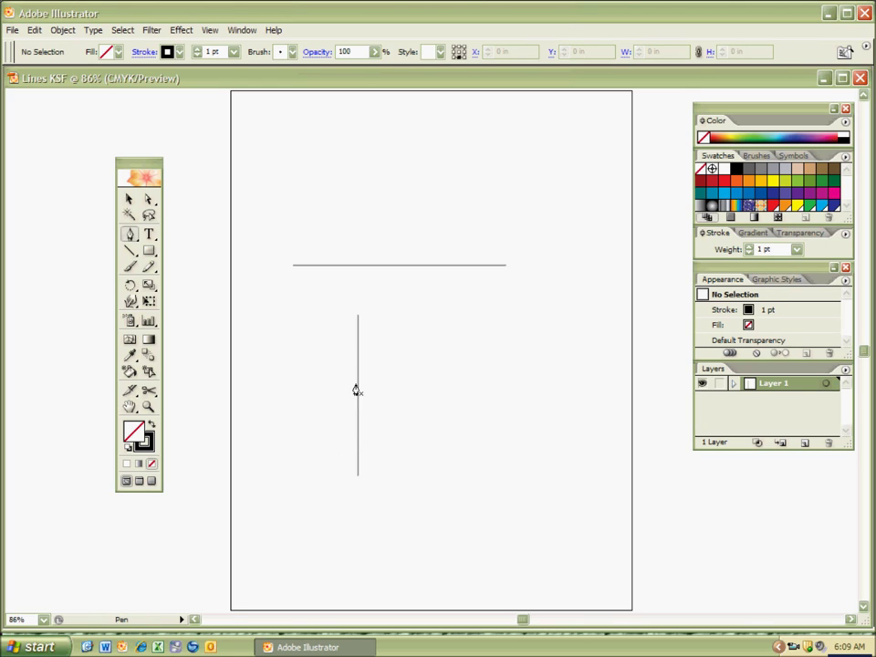
click(417, 319)
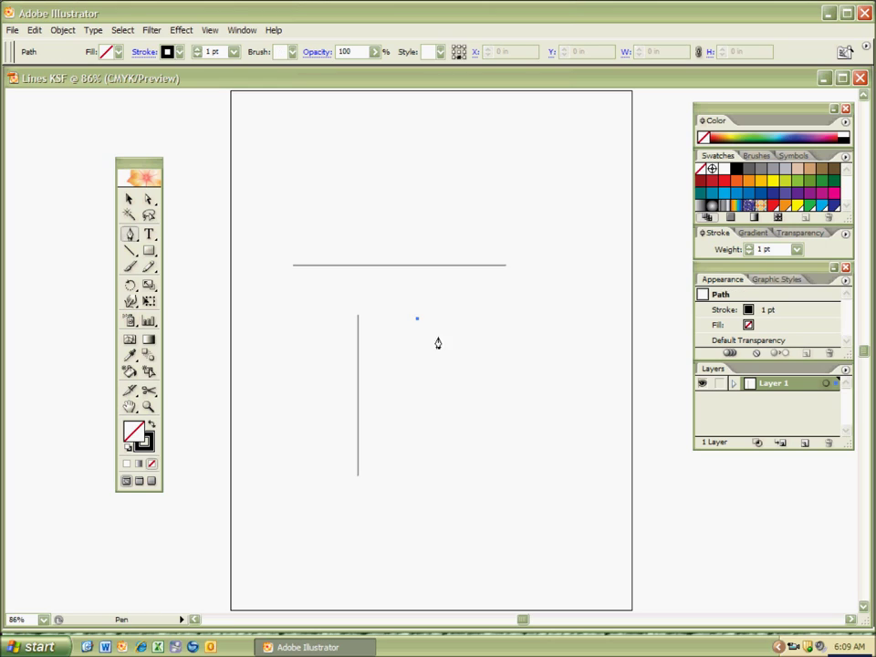
click(580, 319)
key(ctrl)
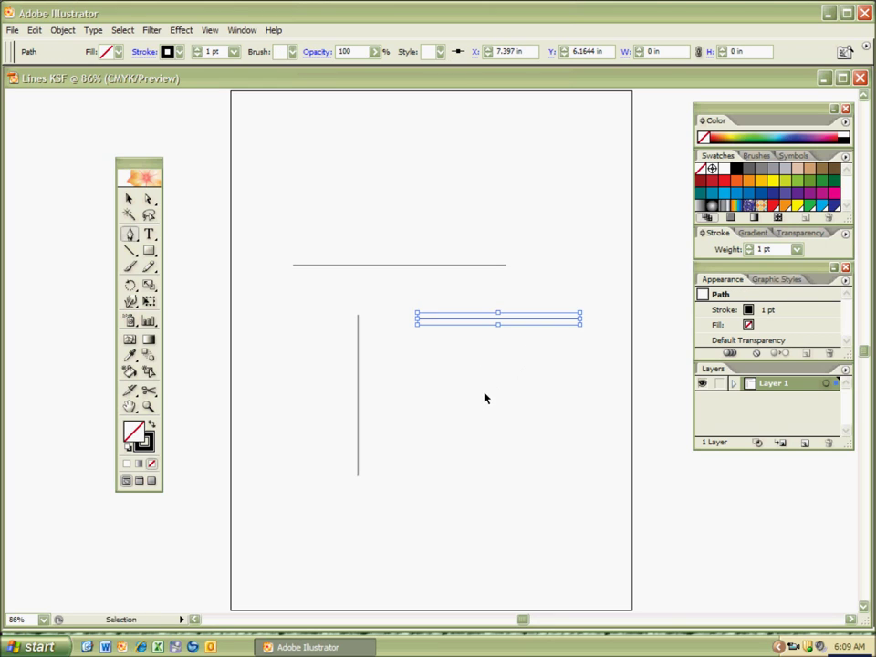
ctrl+click(488, 393)
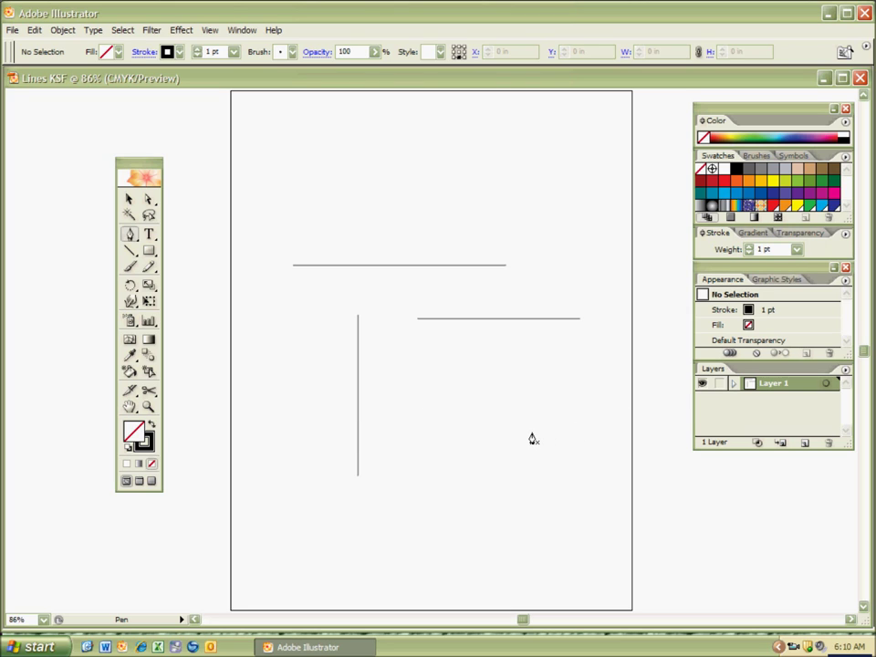
Step: Add a lower horizontal line and a short vertical line beneath it, deselecting each
click(415, 380)
click(566, 379)
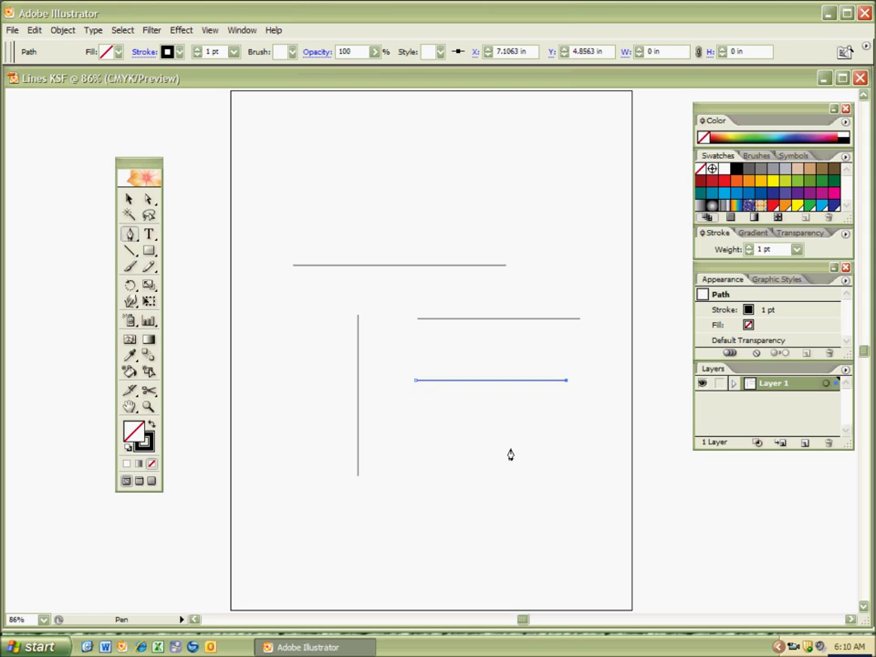
ctrl+click(489, 448)
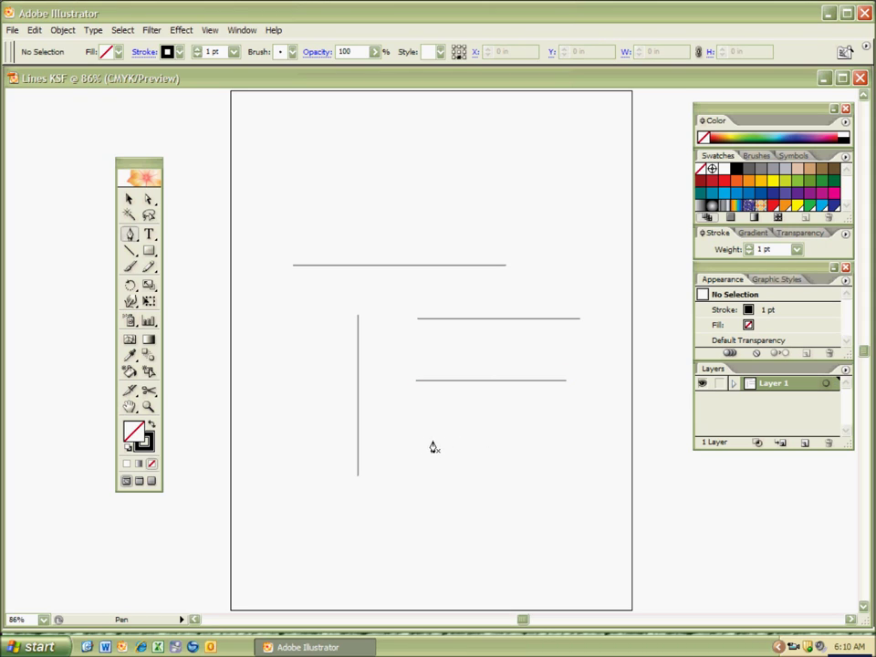
click(420, 415)
click(421, 508)
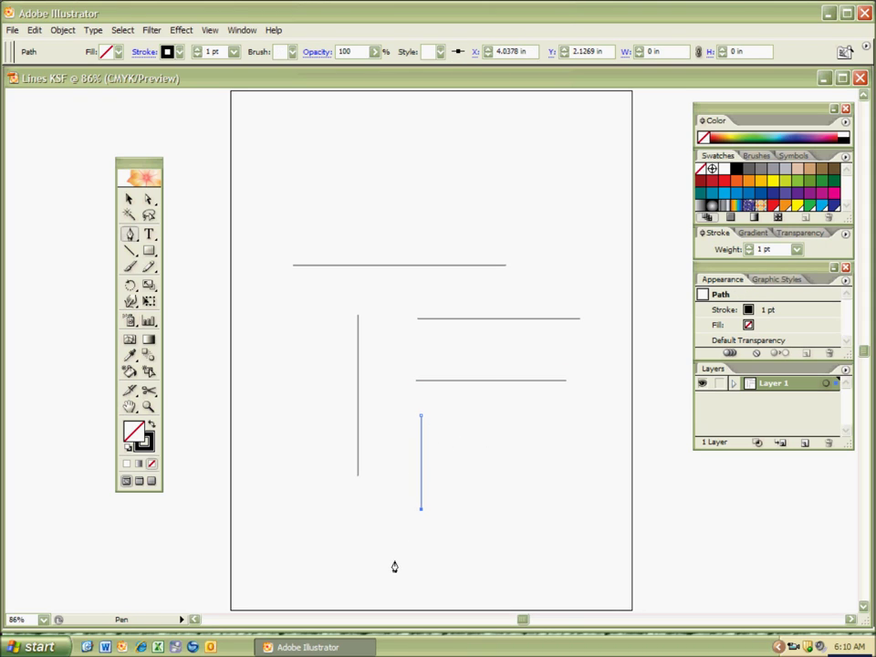
ctrl+click(394, 552)
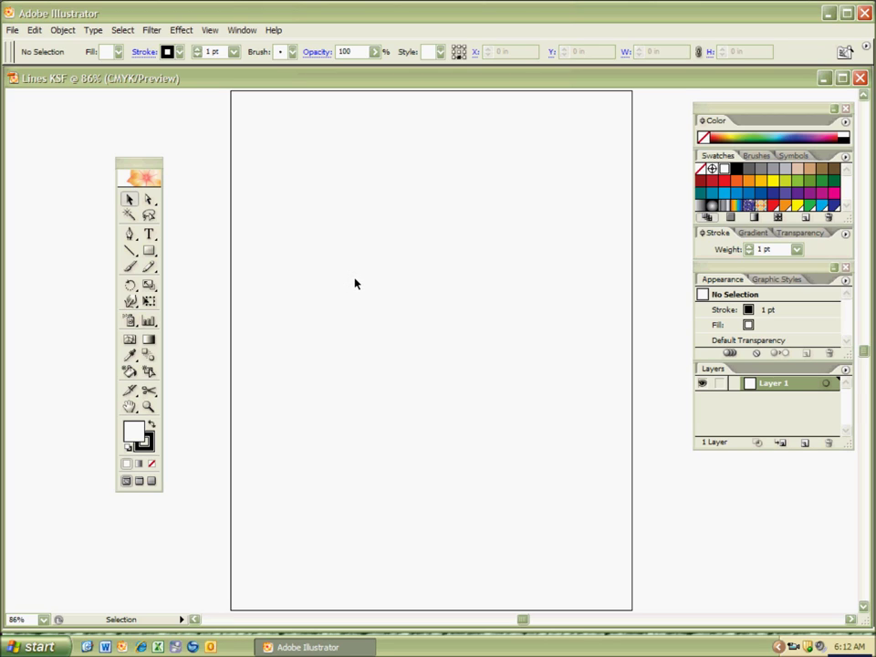
Step: With the Pen tool and no fill, place the first four alternating points of the tall zigzag
key(p)
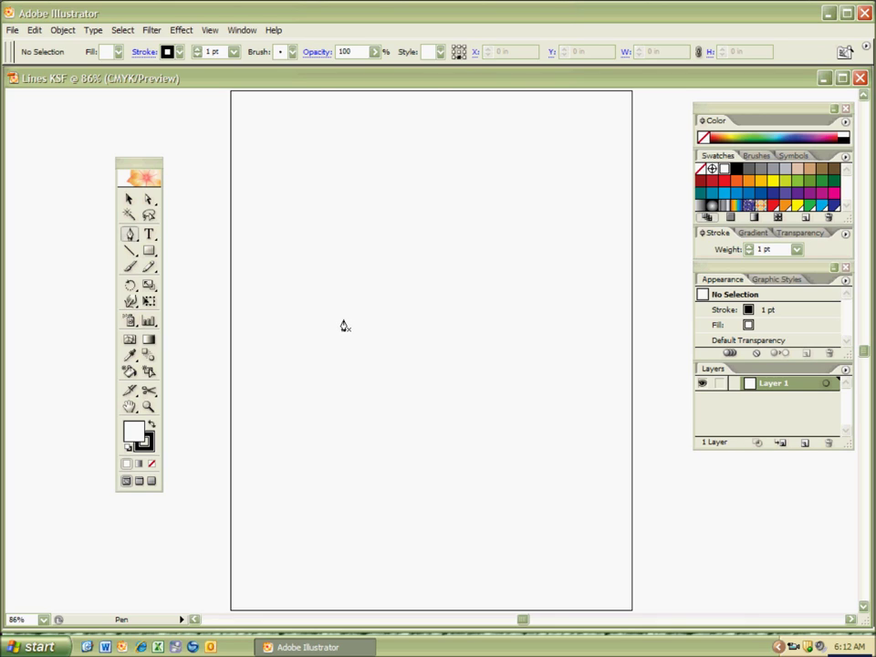
key(slash)
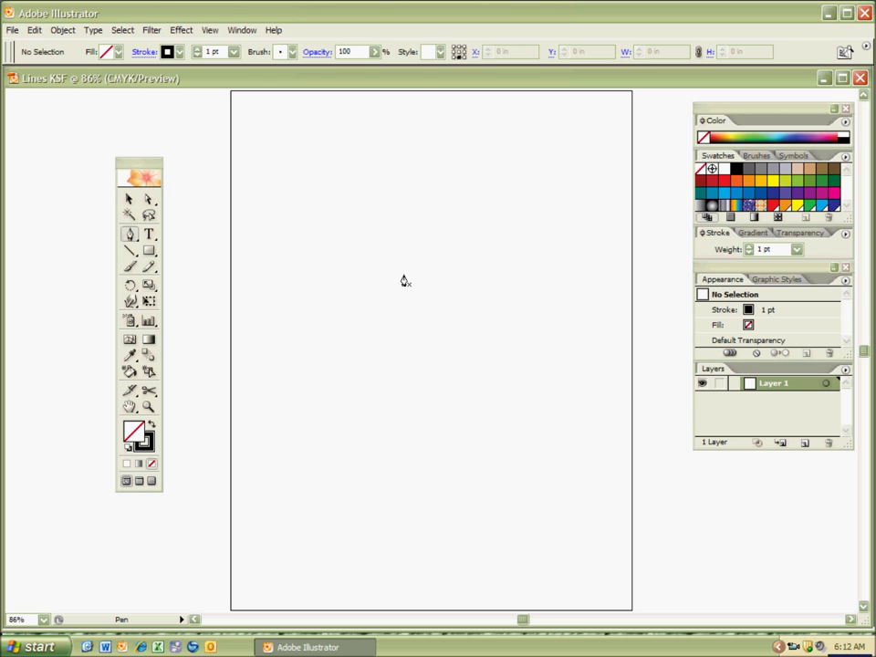
click(317, 187)
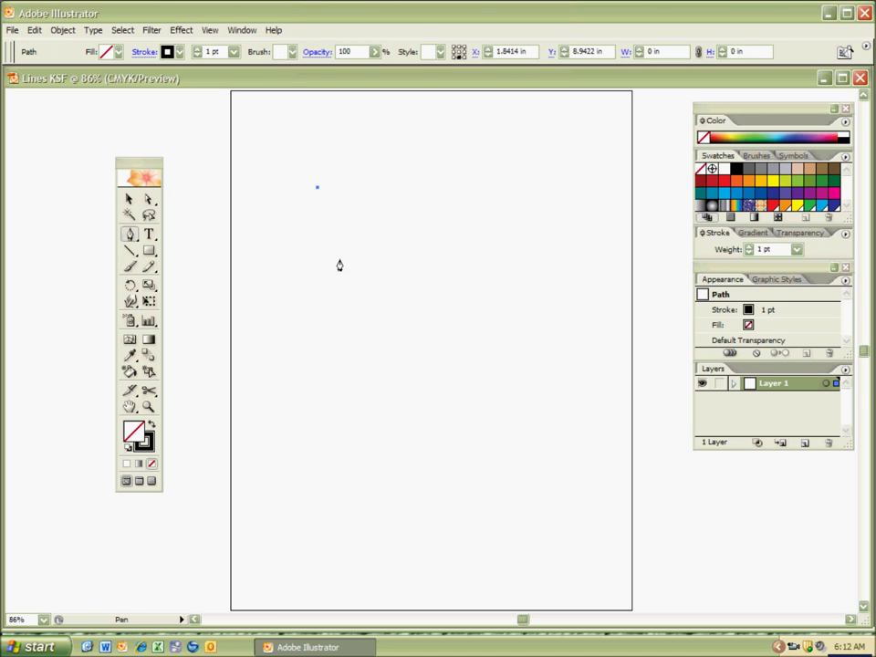
click(391, 223)
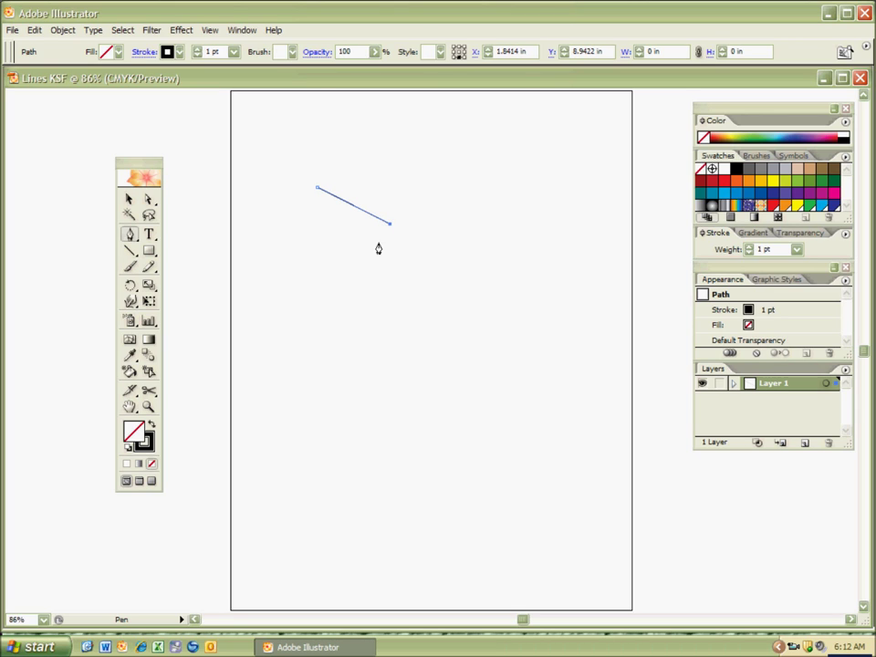
click(313, 249)
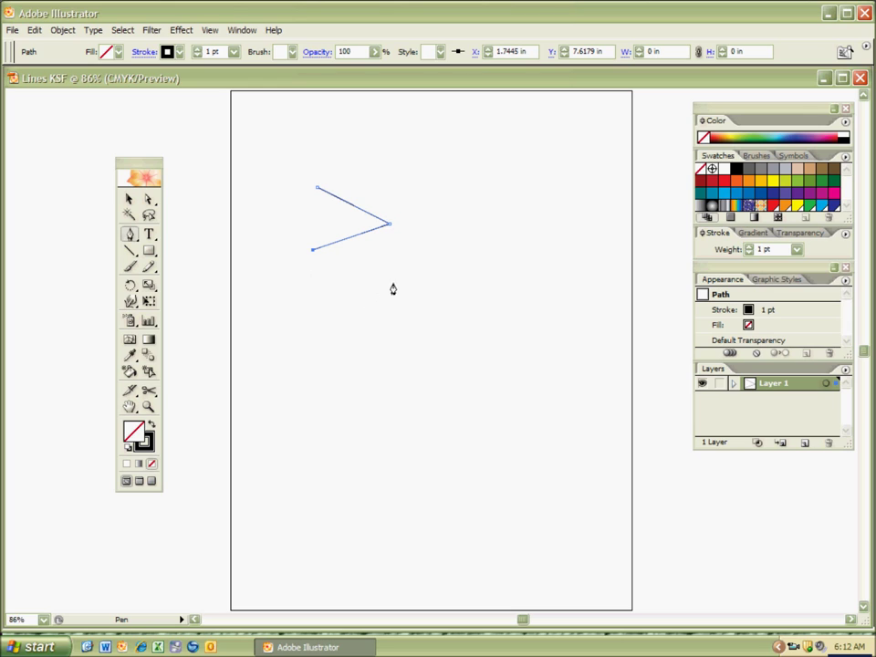
click(399, 273)
Step: Continue the zigzag down to seven straight segments, redoing an accidentally curved corner as sharp, and finish
click(314, 302)
click(404, 323)
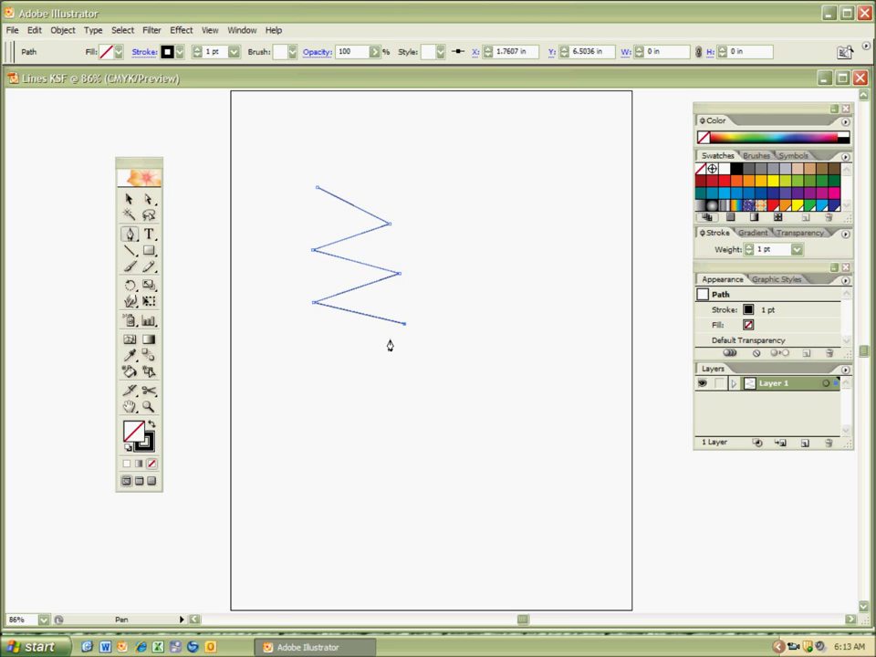
drag(311, 356, 319, 406)
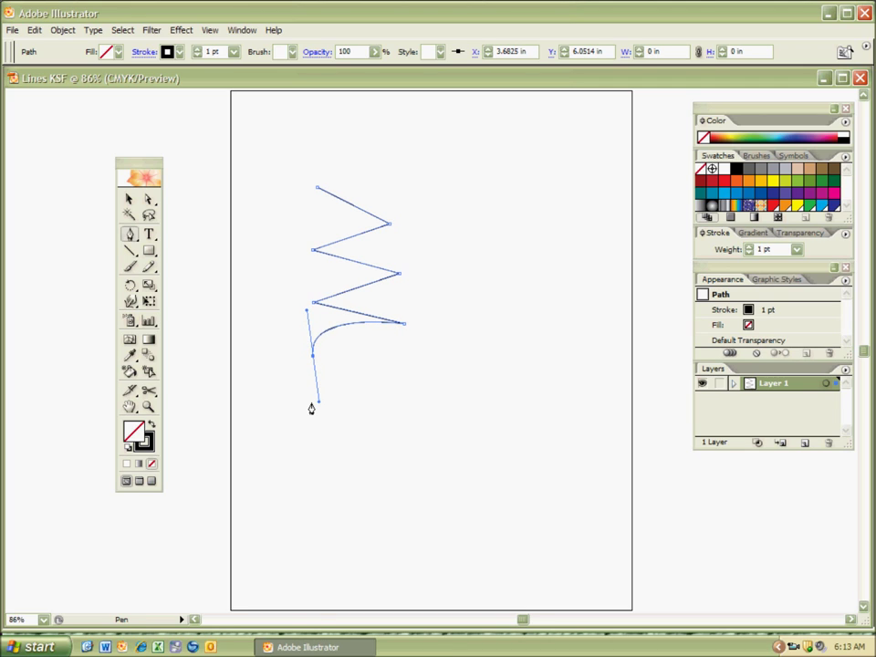
key(ctrl+z)
click(314, 355)
click(393, 382)
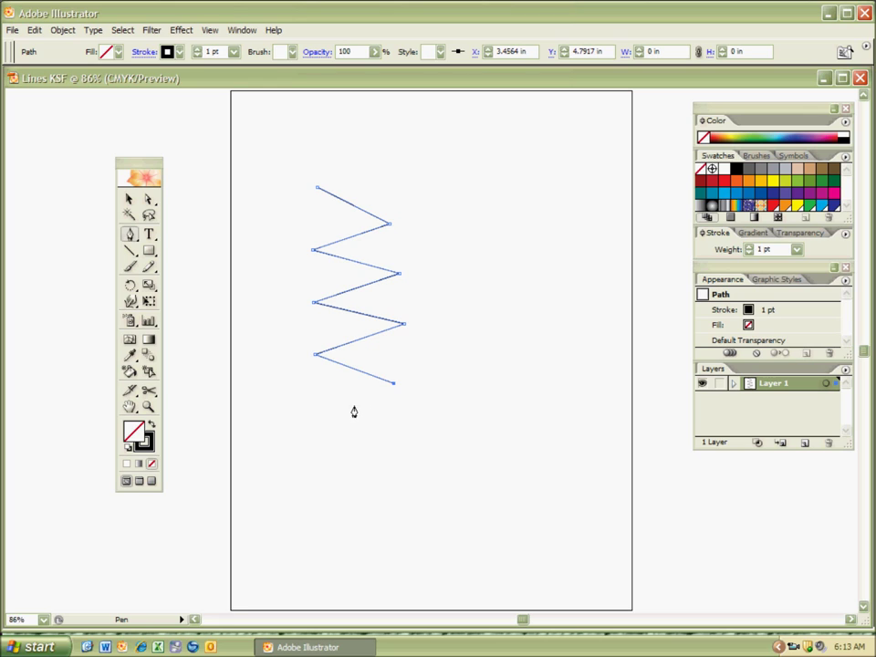
ctrl+click(351, 413)
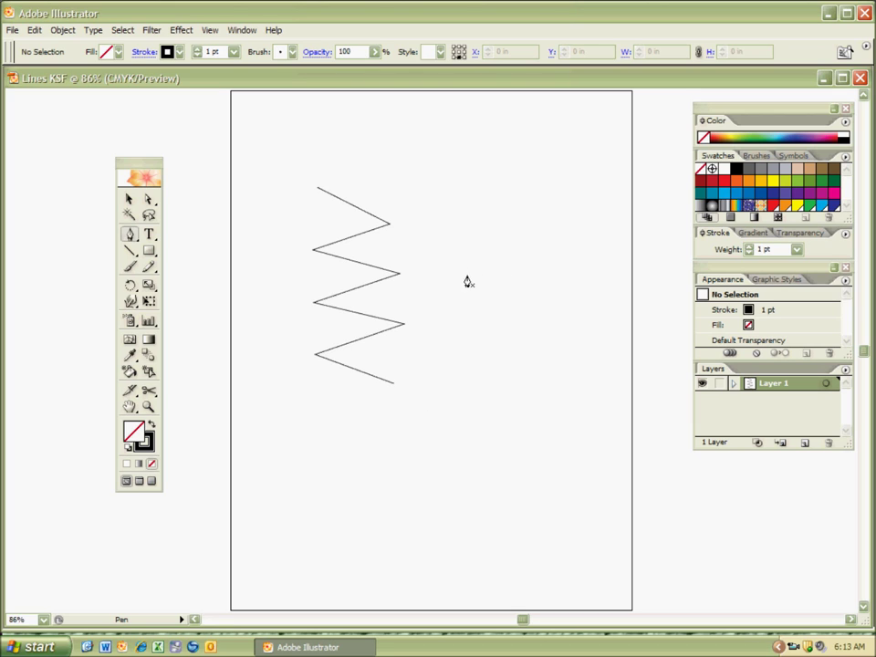
key(ctrl)
key(ctrl+a)
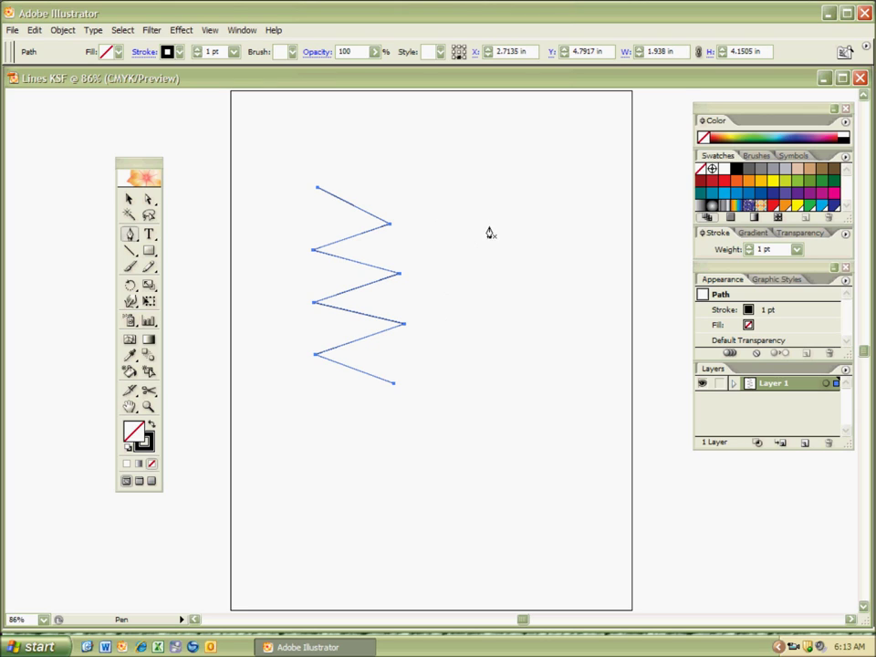
ctrl+click(429, 312)
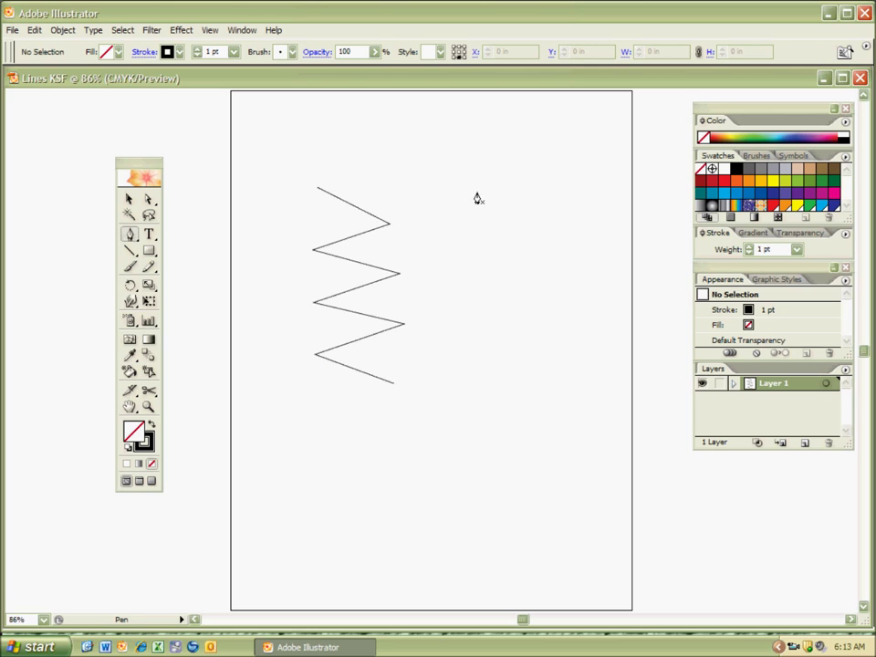
Step: Draw a horizontal zigzag with three upward peaks below the tall zigzag and deselect it
click(266, 487)
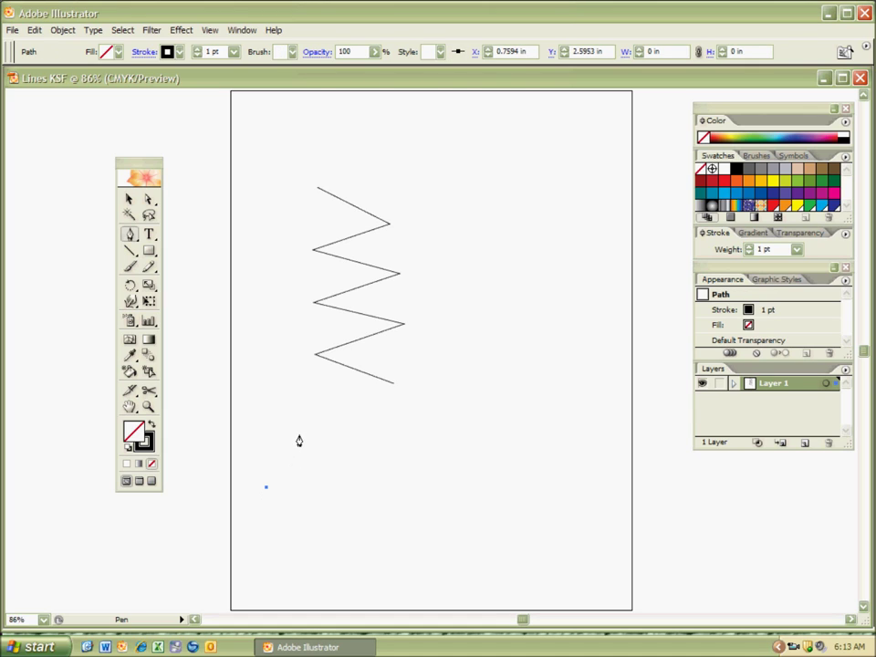
click(300, 428)
click(324, 486)
click(340, 426)
click(364, 488)
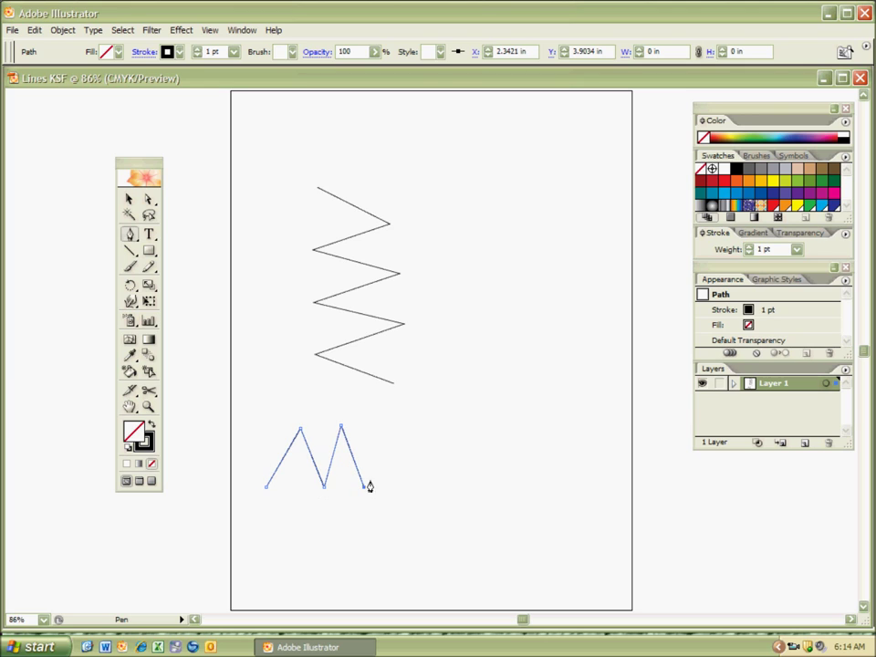
click(389, 424)
click(403, 481)
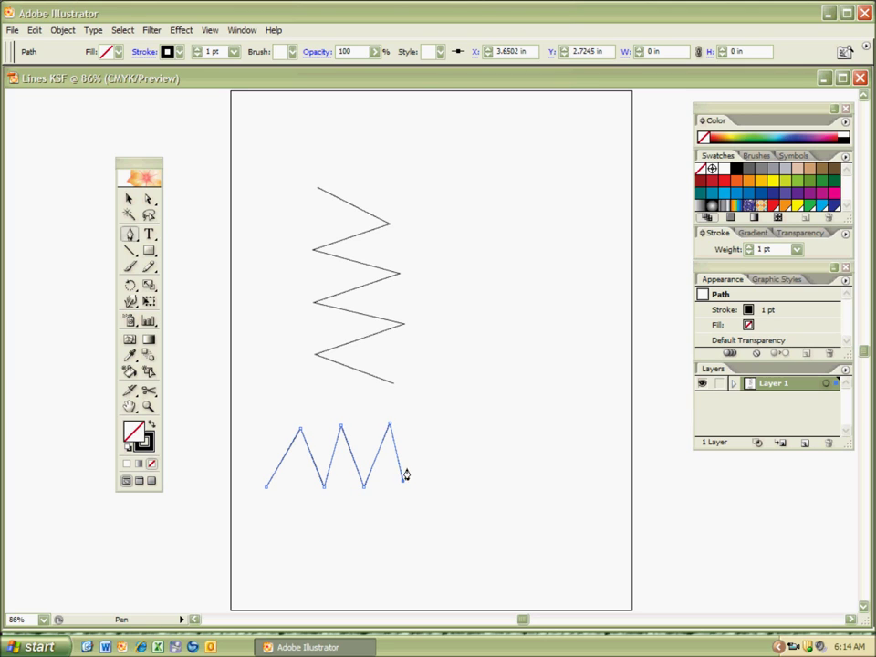
key(ctrl+shift+a)
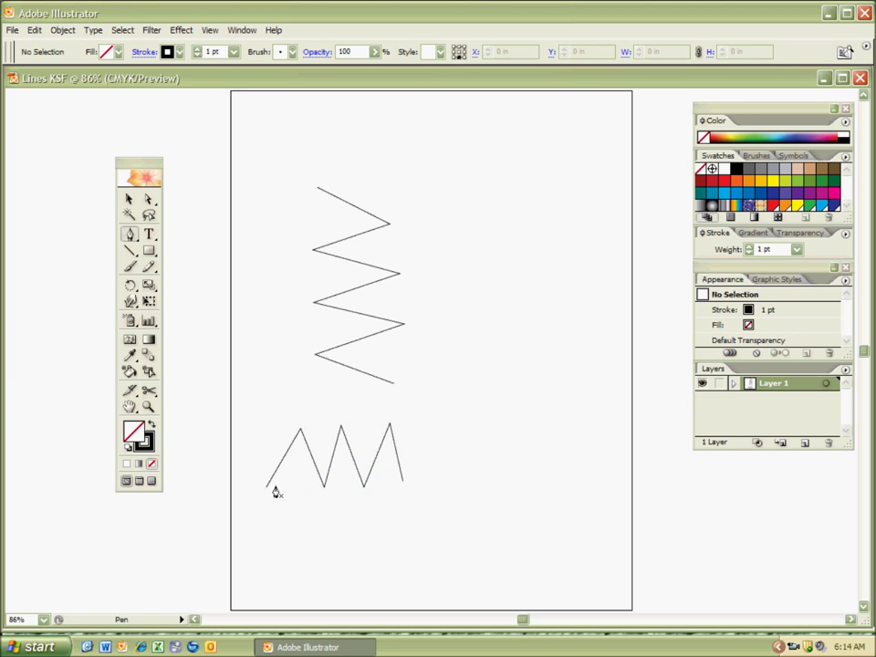
Step: Select both zigzags and then the lower one to check them, then start a new path to the right
key(ctrl+a)
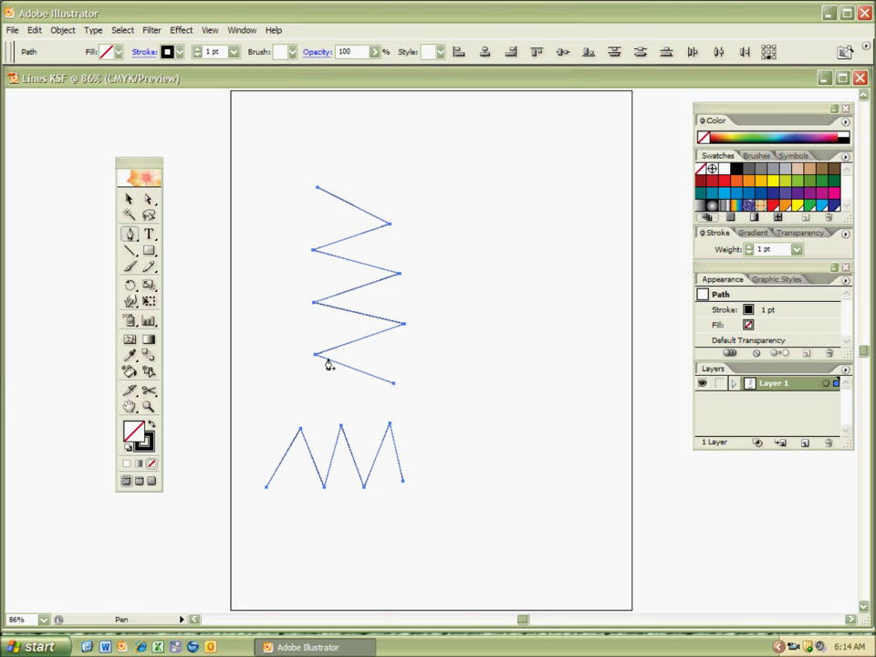
key(ctrl+shift+a)
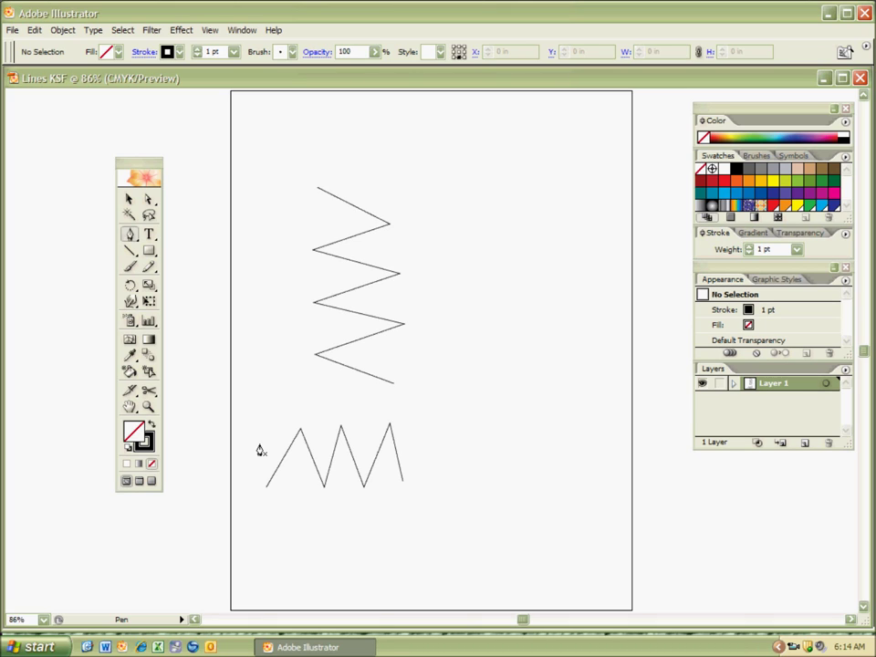
key(ctrl)
key(ctrl)
ctrl+click(311, 462)
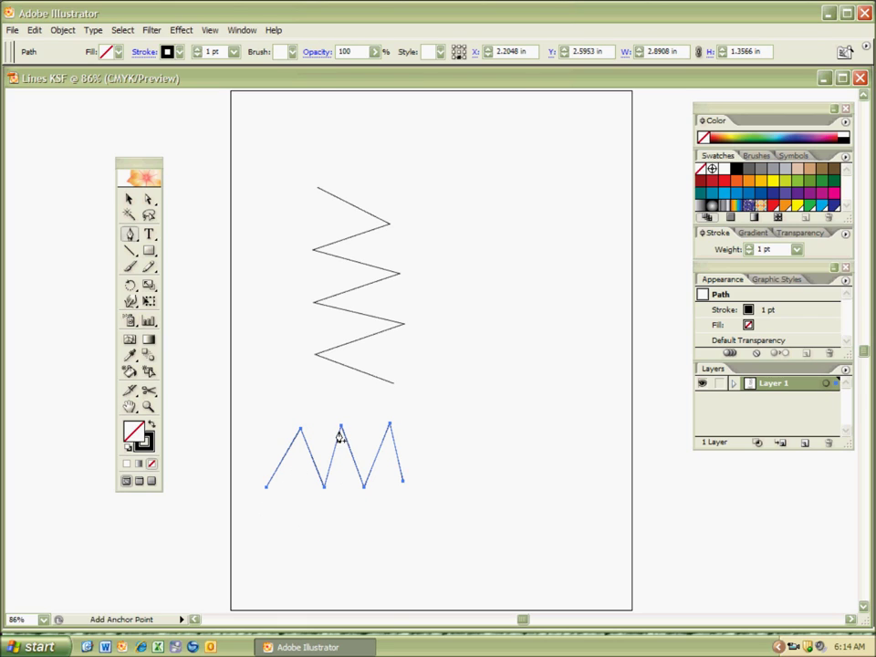
ctrl+click(385, 505)
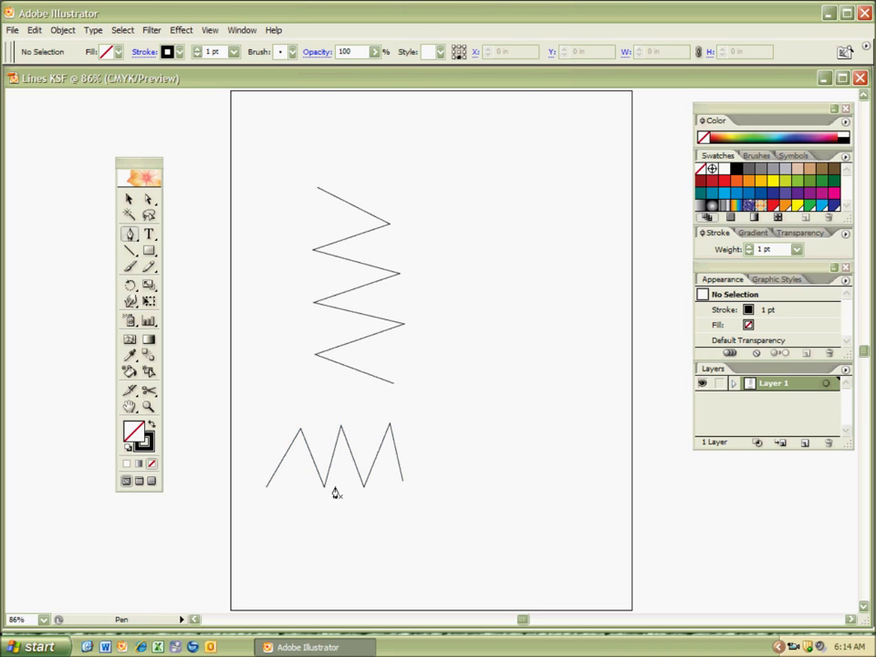
click(479, 274)
Step: Complete the right-hand path as a four-segment zigzag ending at its lower left, and deselect it
click(537, 305)
click(470, 329)
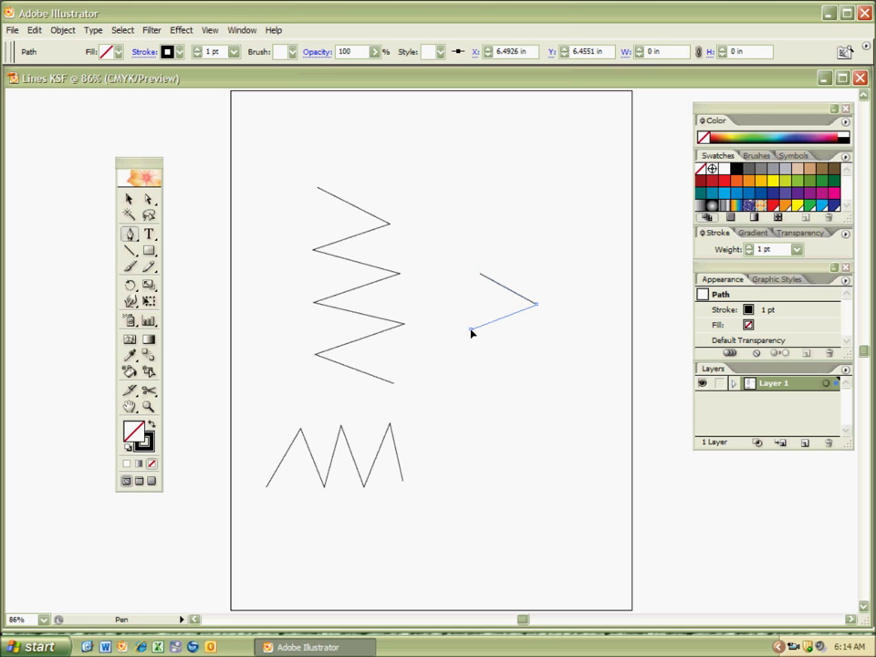
click(552, 369)
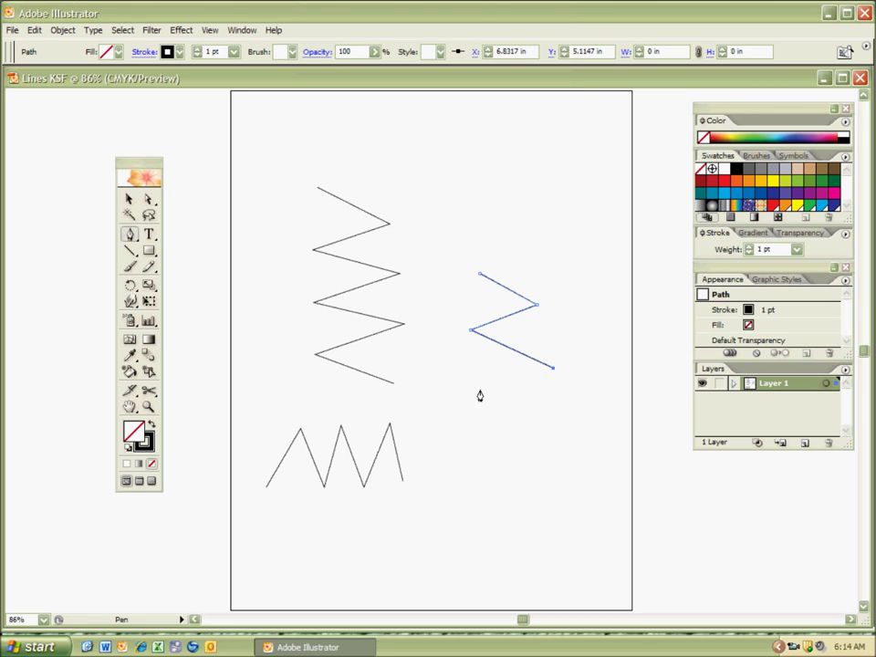
click(481, 389)
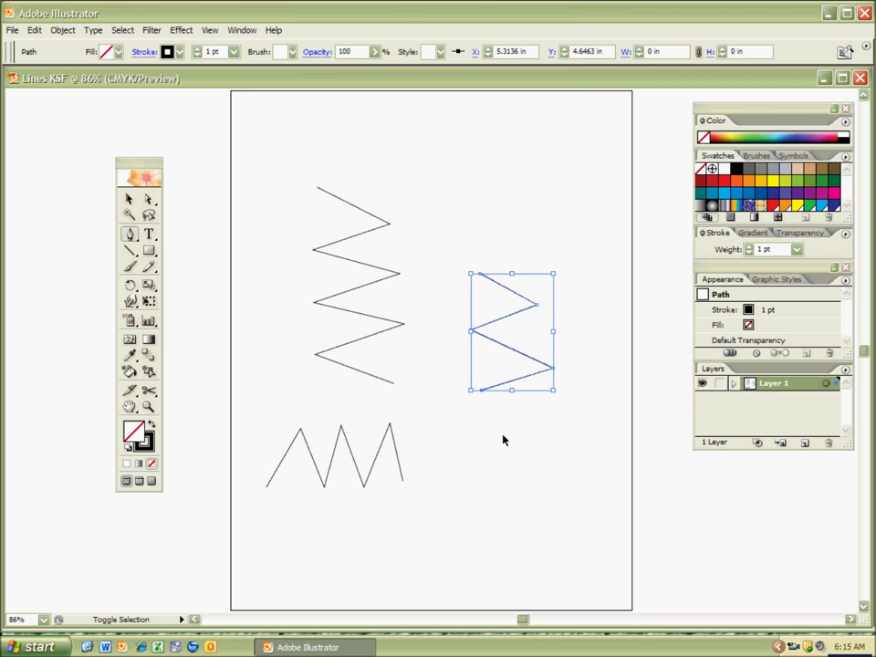
ctrl+click(499, 444)
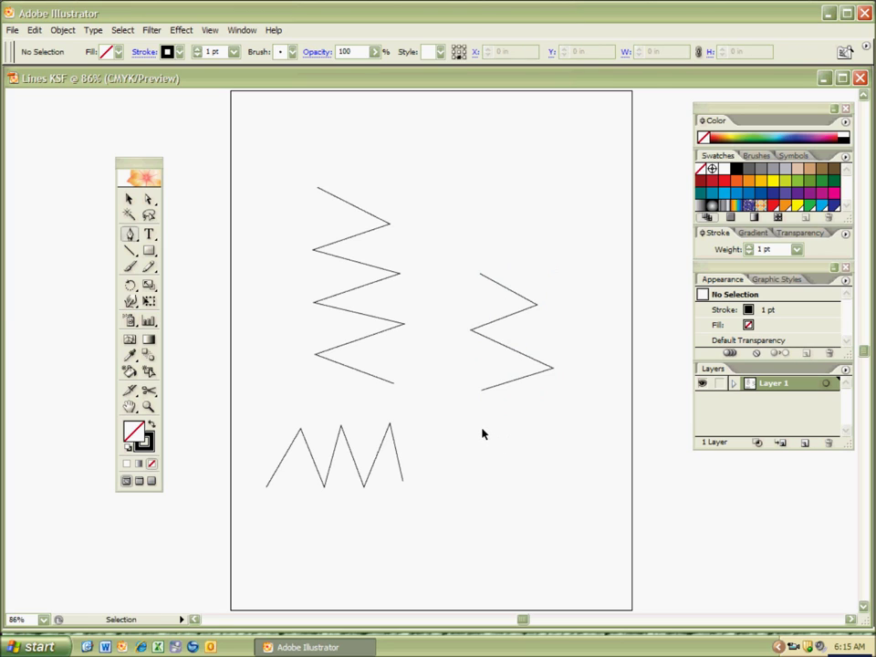
Step: Select all three zigzags to review them, deselect, and place a new path's first point near the top right
key(ctrl+a)
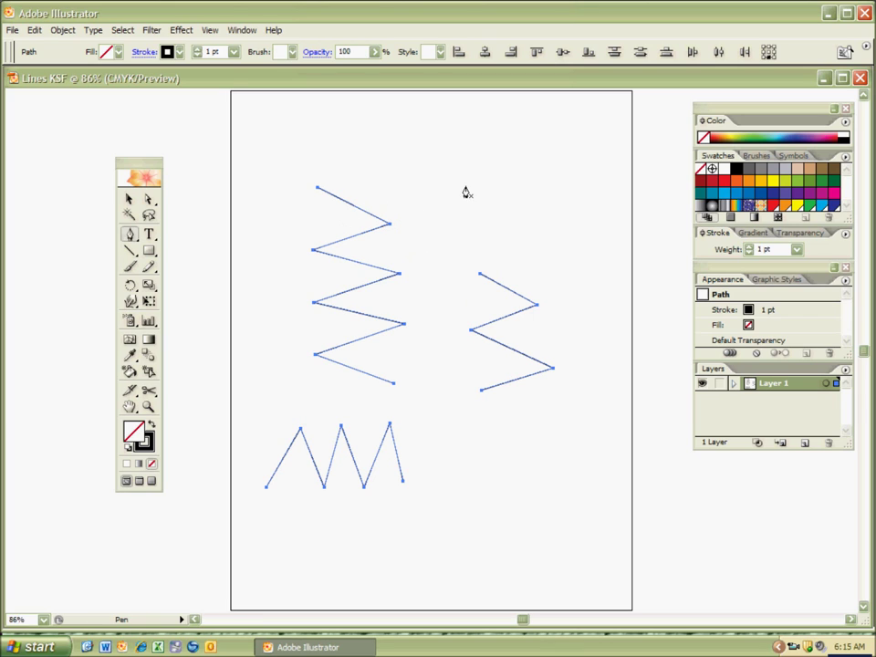
key(ctrl+a)
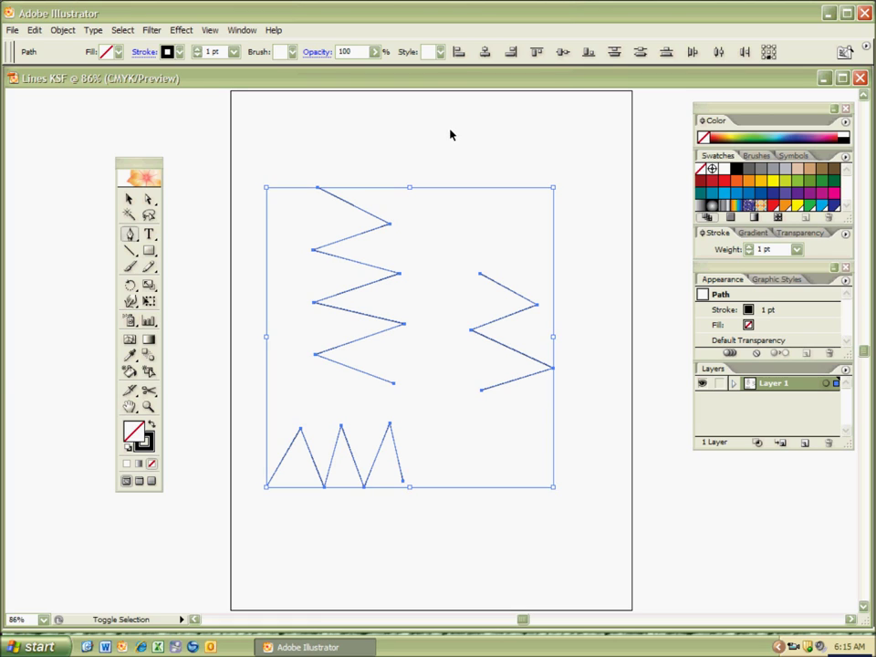
ctrl+click(452, 138)
click(458, 126)
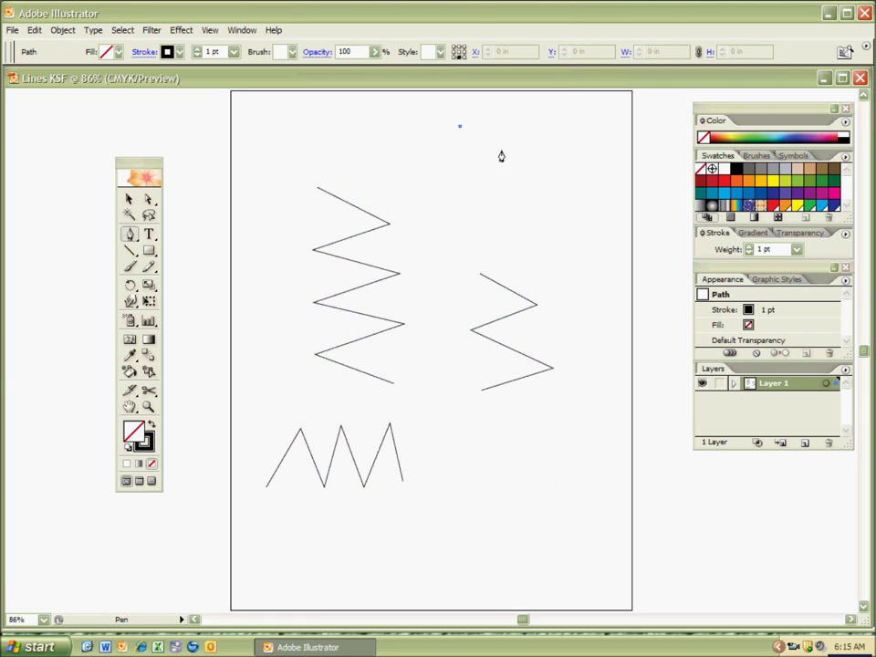
Step: Draw the small top-right zigzag, redoing its lower points slightly higher, then select all four zigzags
click(521, 161)
click(458, 191)
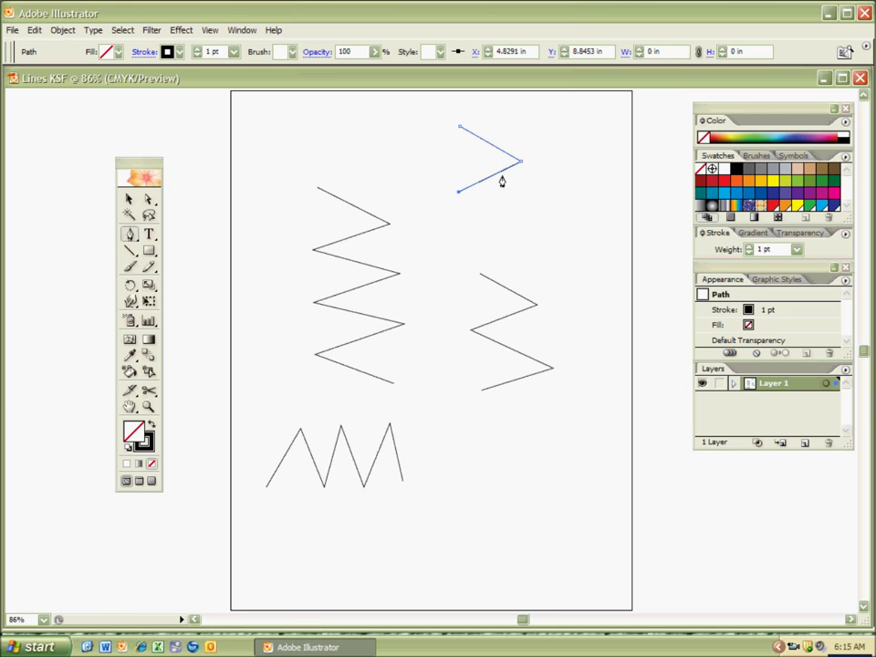
click(527, 222)
click(485, 244)
key(ctrl+z)
key(ctrl+z)
click(520, 216)
click(468, 235)
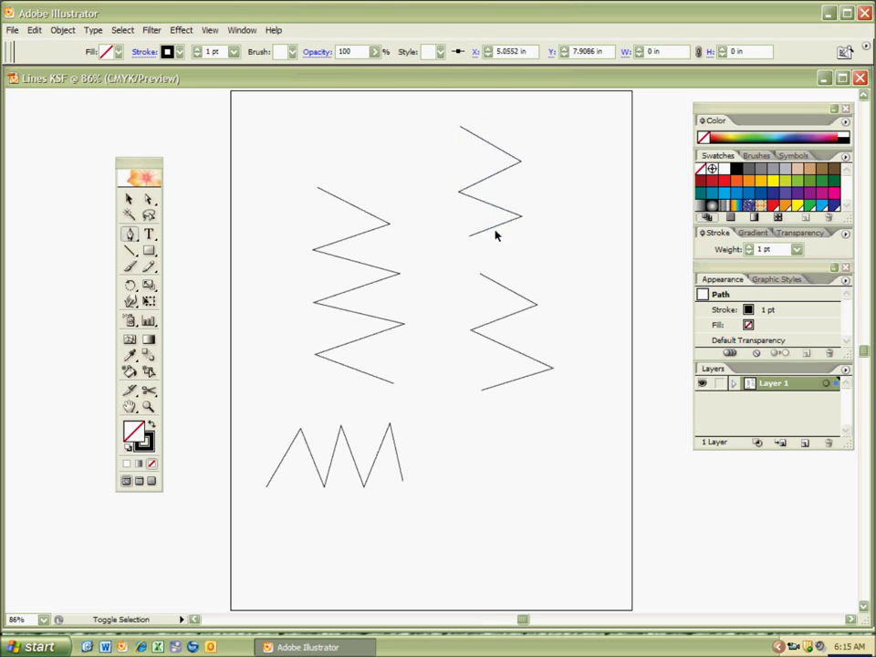
ctrl+click(493, 256)
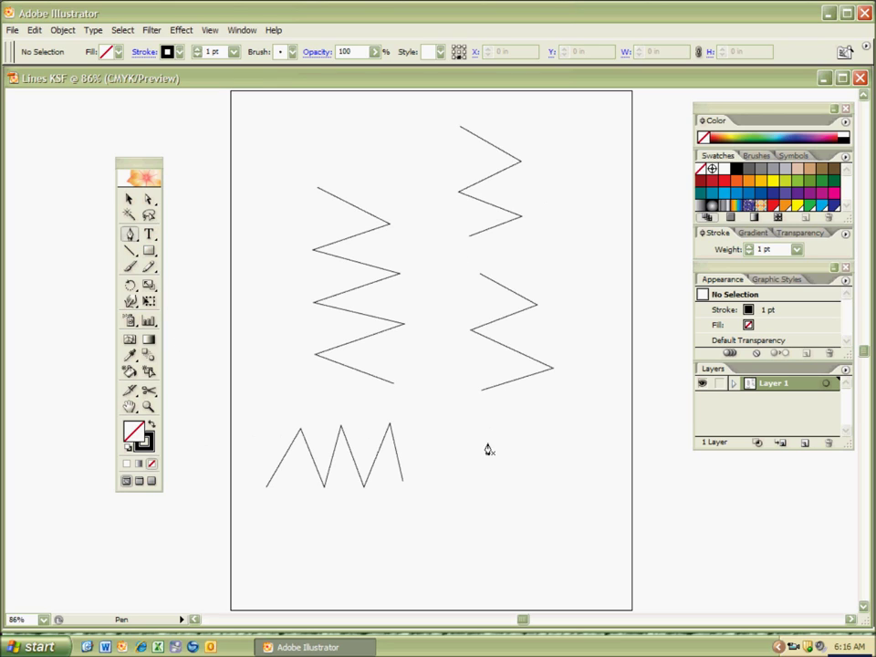
key(ctrl+a)
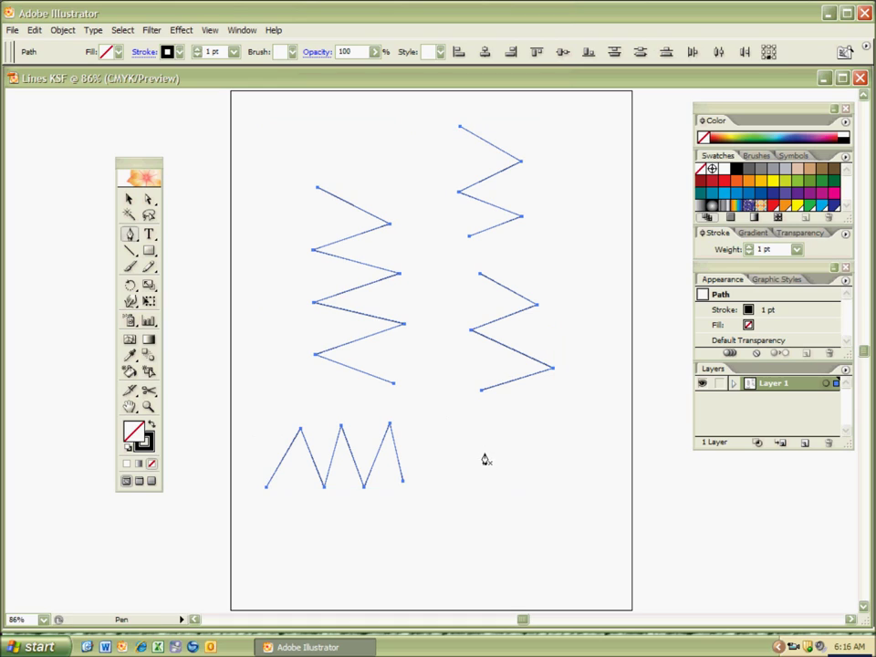